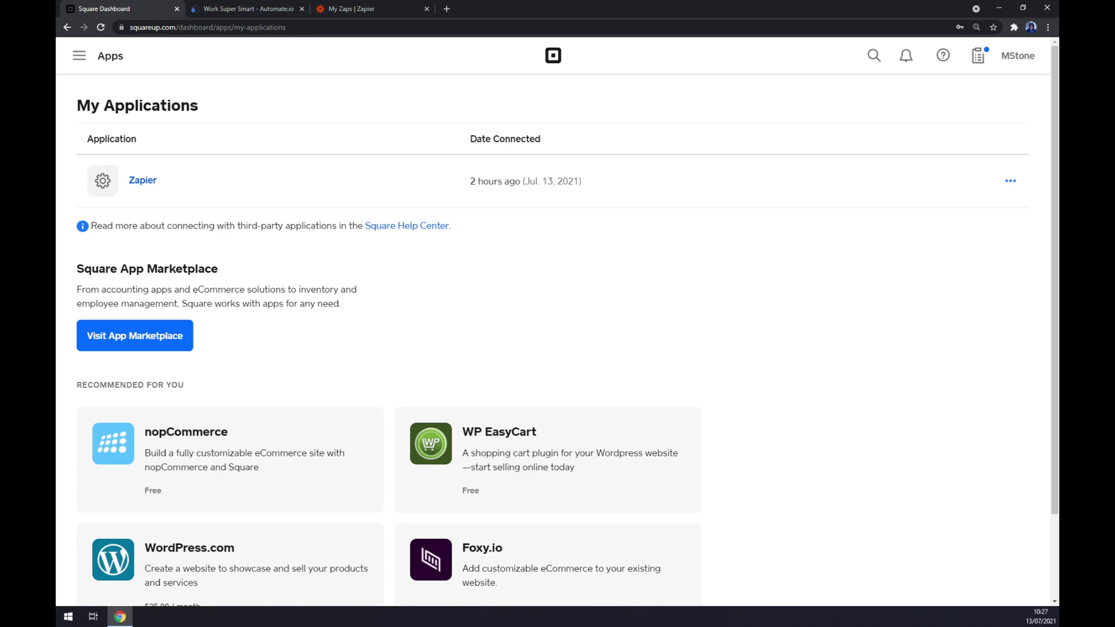
# - Go back to the connected applications page through the dashboard navigation drawer
pyautogui.click(79, 56)
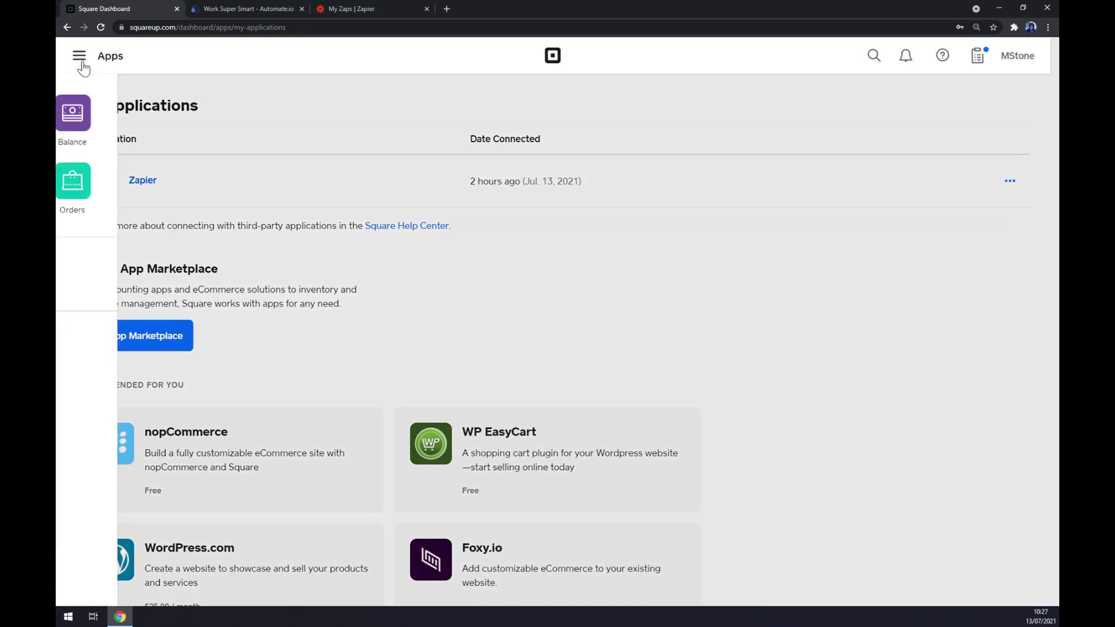
pyautogui.click(92, 343)
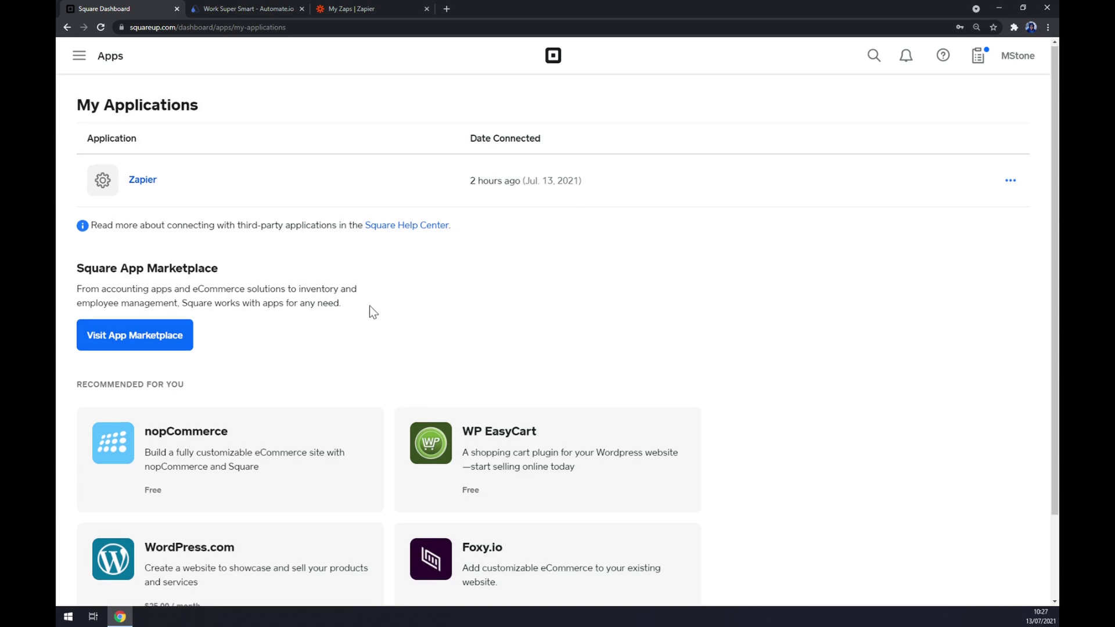
pyautogui.scroll(-2, 371, 309)
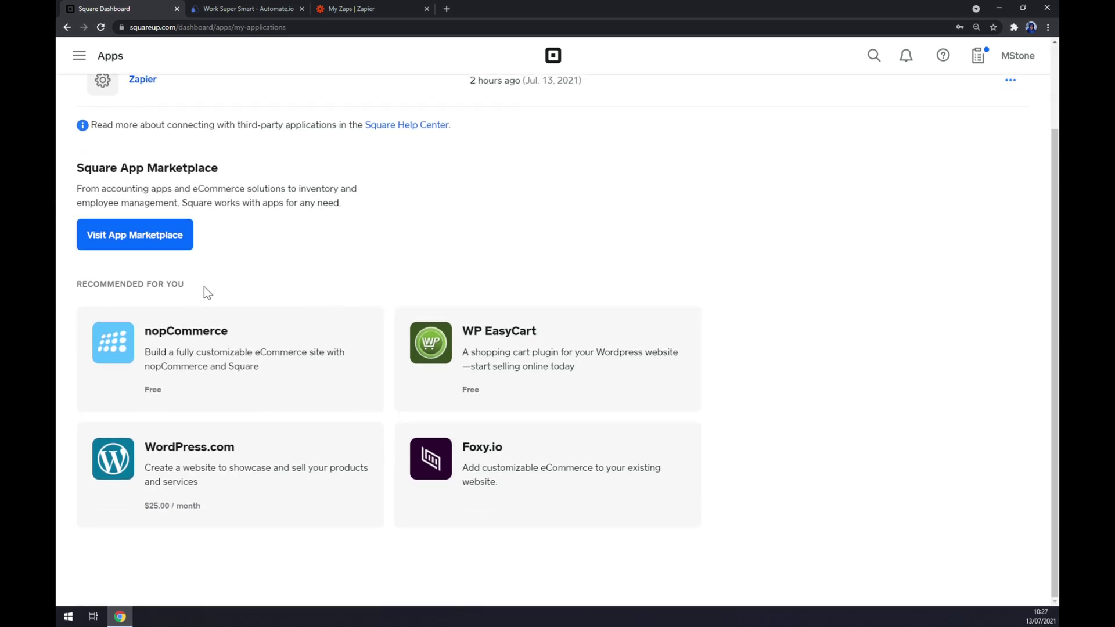
pyautogui.scroll(2, 249, 301)
pyautogui.scroll(-2, 385, 376)
pyautogui.scroll(2, 384, 456)
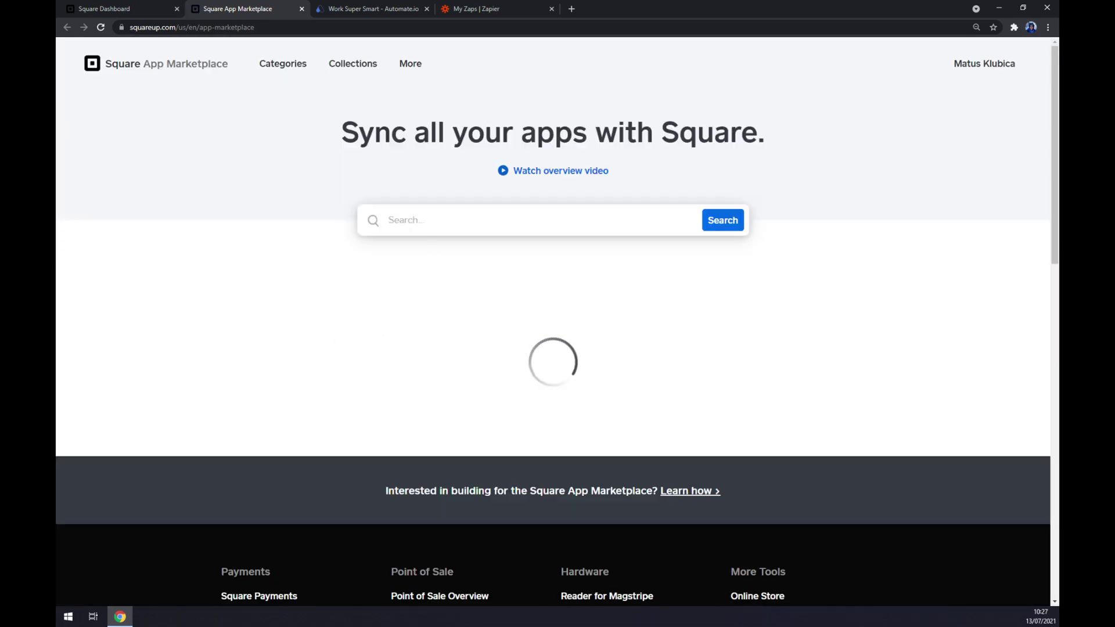
# - Search the Square App Marketplace for quickbooks and open the QuickBooks Online listing
pyautogui.write('quickbooks')
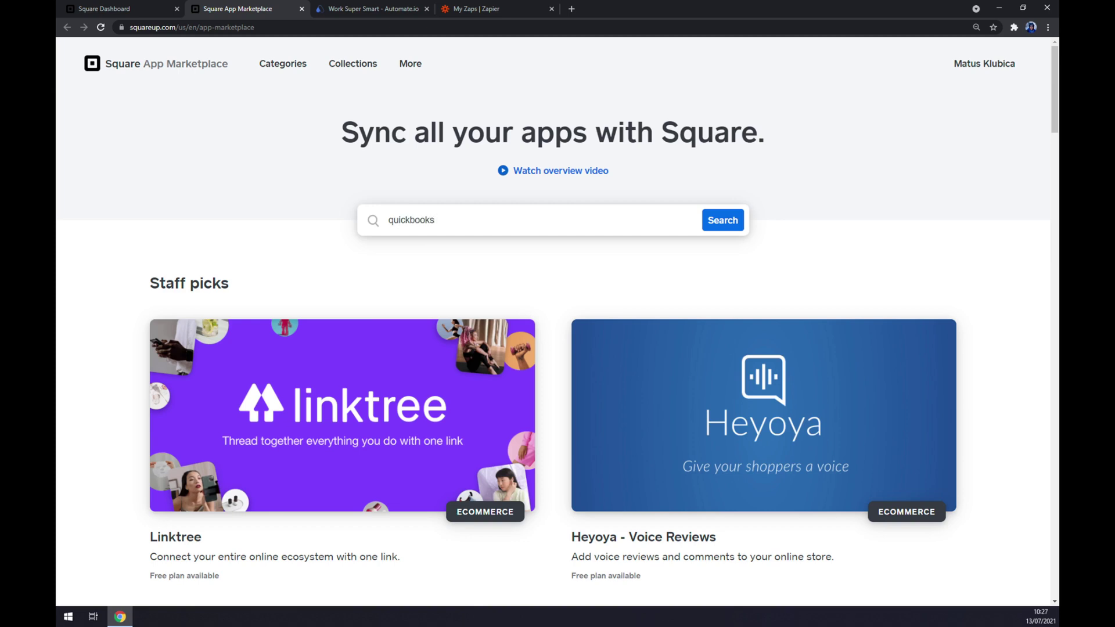
pyautogui.click(711, 224)
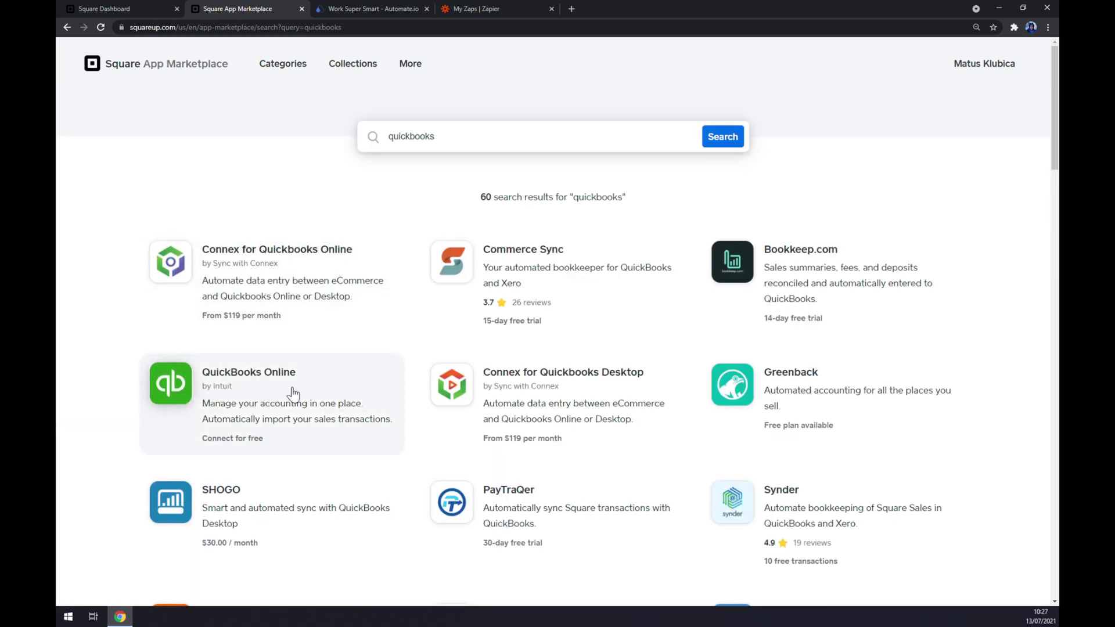
pyautogui.click(235, 447)
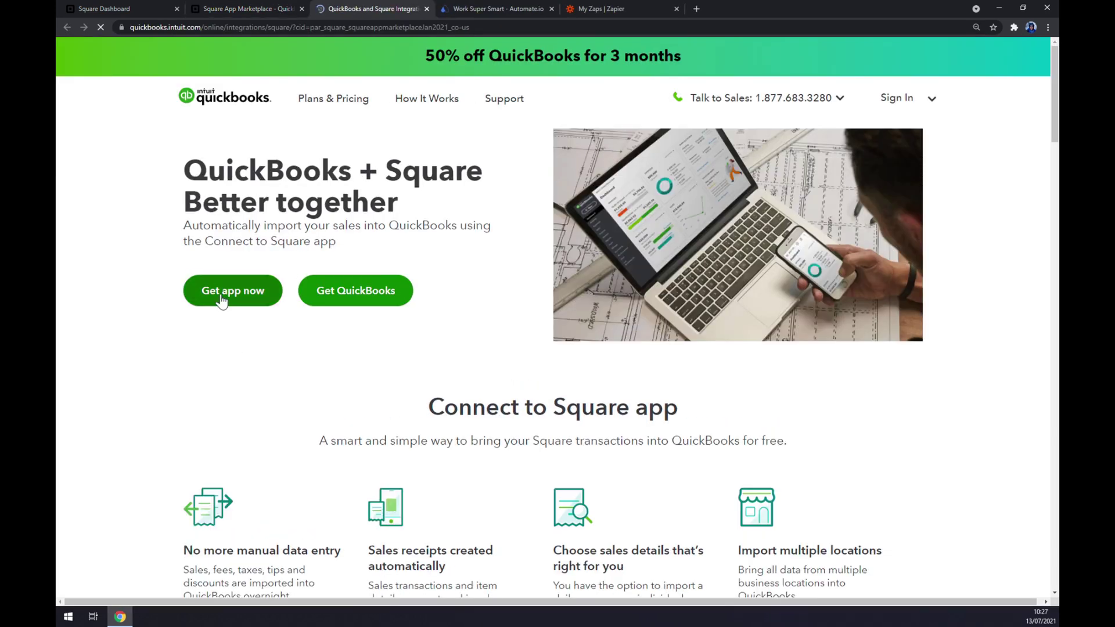
# - Close the QuickBooks and marketplace tabs to return to the Automate.io homepage
pyautogui.click(427, 9)
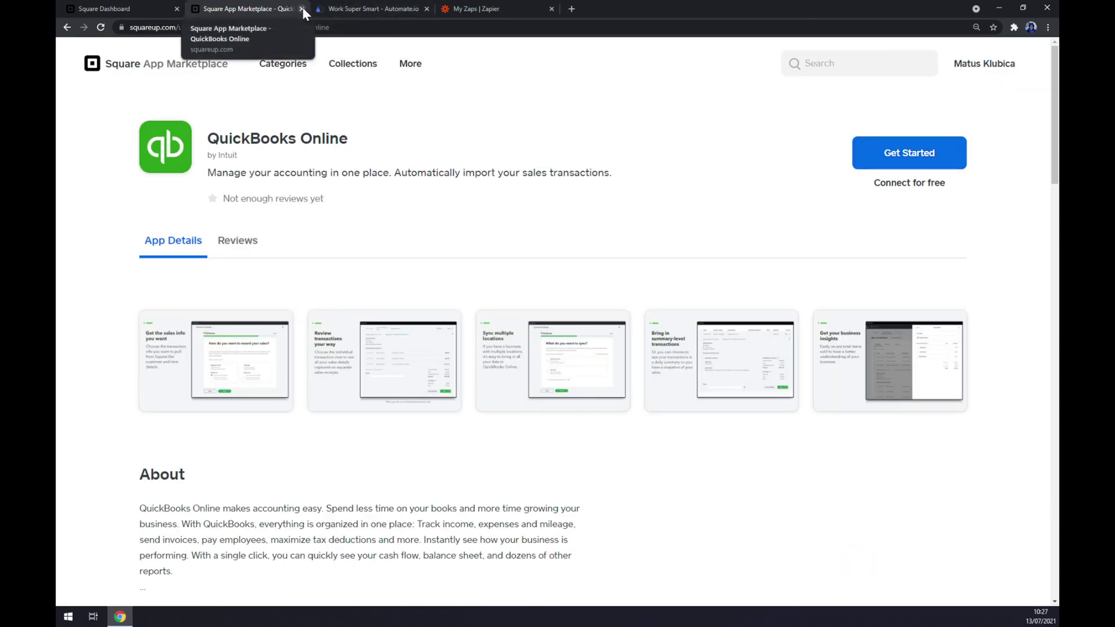
pyautogui.scroll(-5, 407, 246)
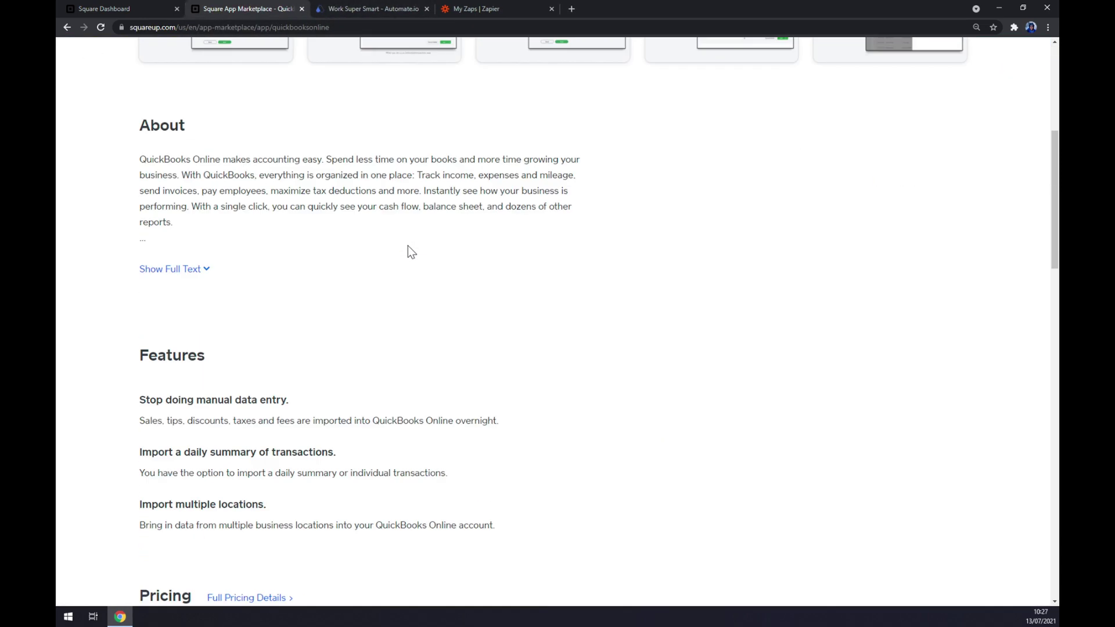
pyautogui.scroll(5, 407, 246)
pyautogui.click(302, 9)
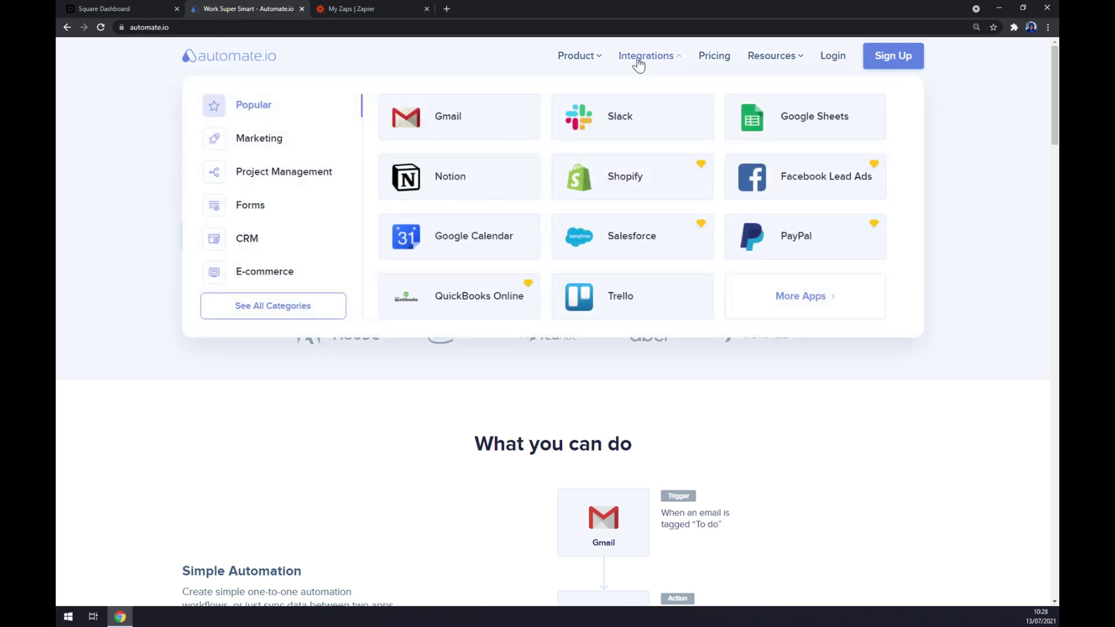
# - Find QuickBooks Online among all integrations, view its page, then return to the list
pyautogui.moveTo(621, 55)
pyautogui.click(275, 315)
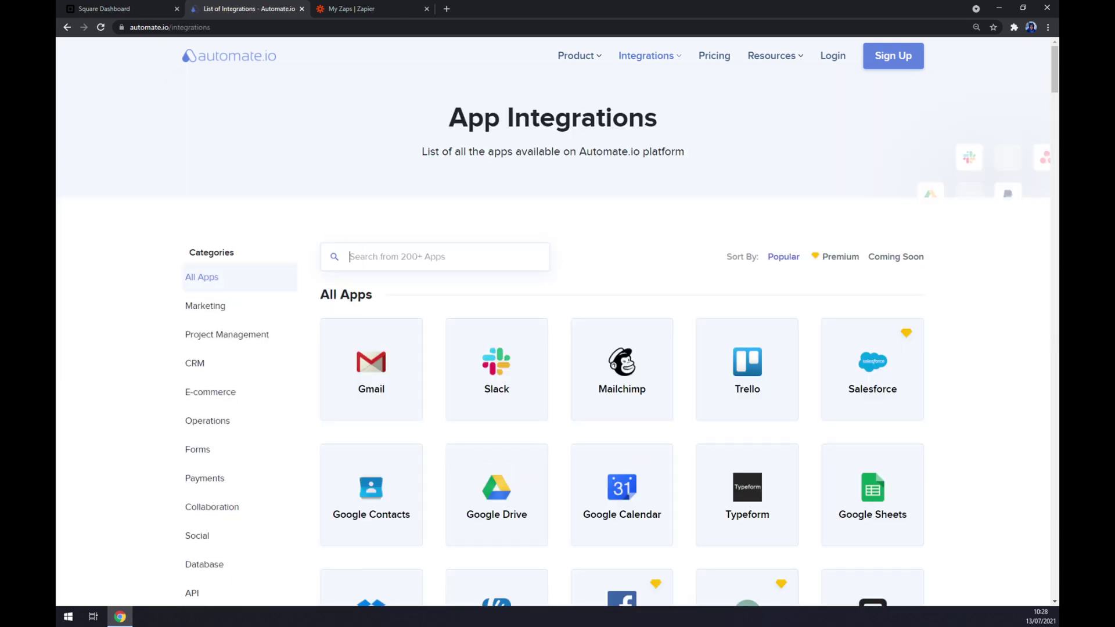
pyautogui.write('quick')
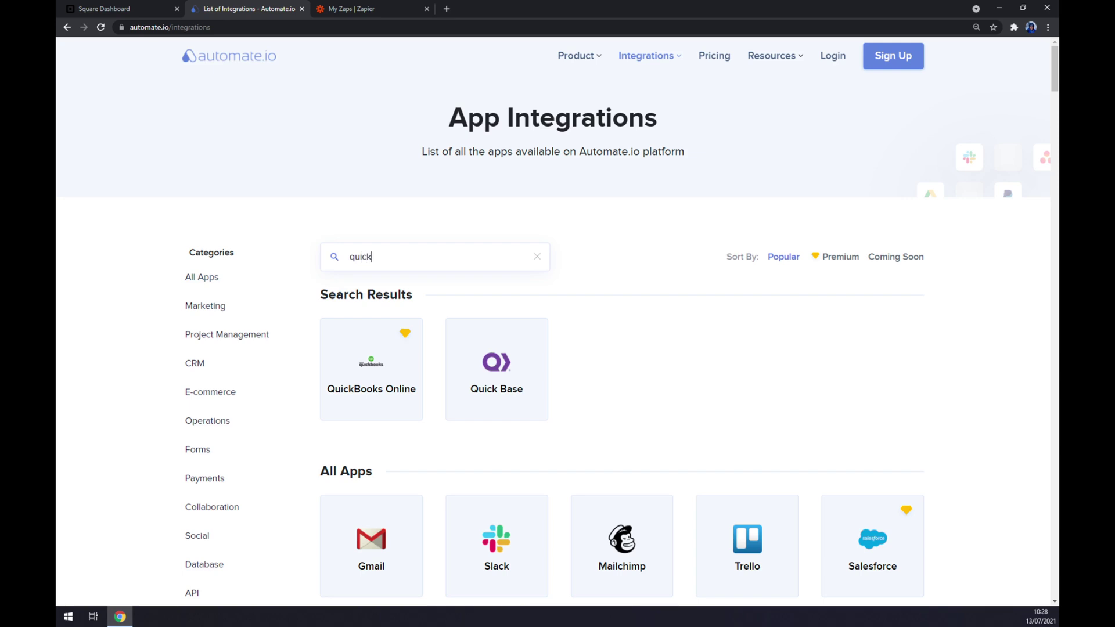
pyautogui.click(393, 365)
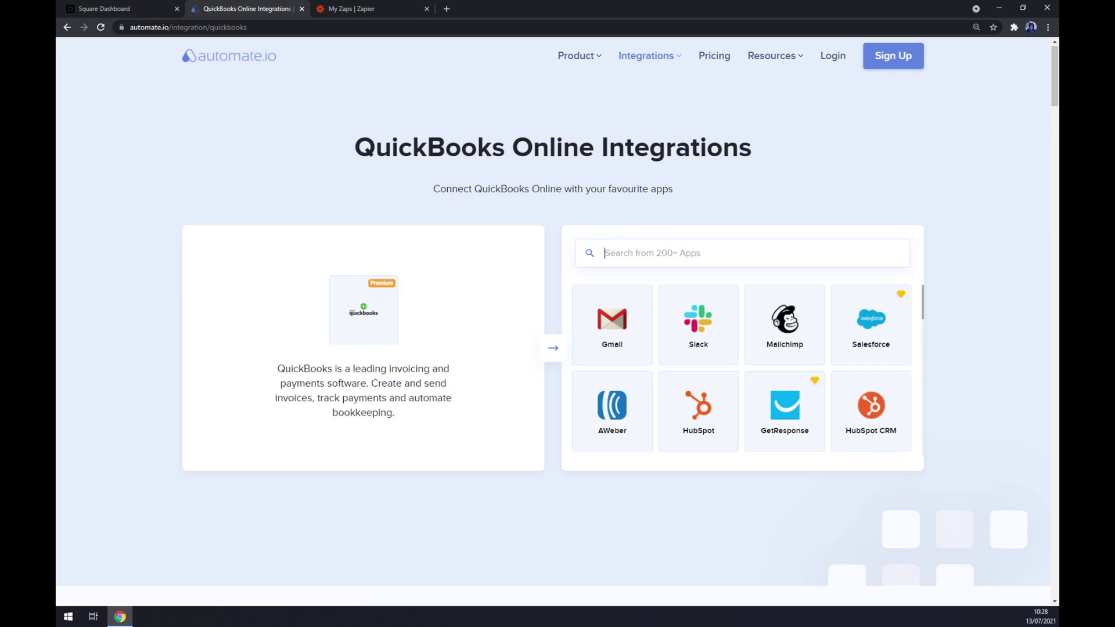
pyautogui.click(67, 27)
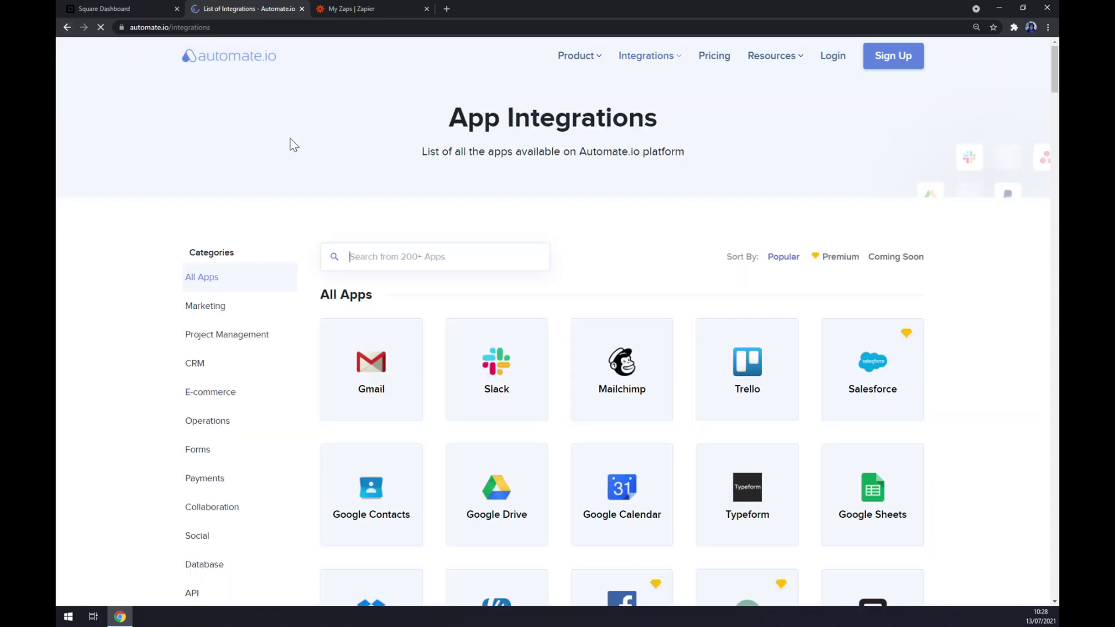
# - Search for Square, then pair it with QuickBooks Online using the search term quic
pyautogui.click(400, 256)
pyautogui.write('square')
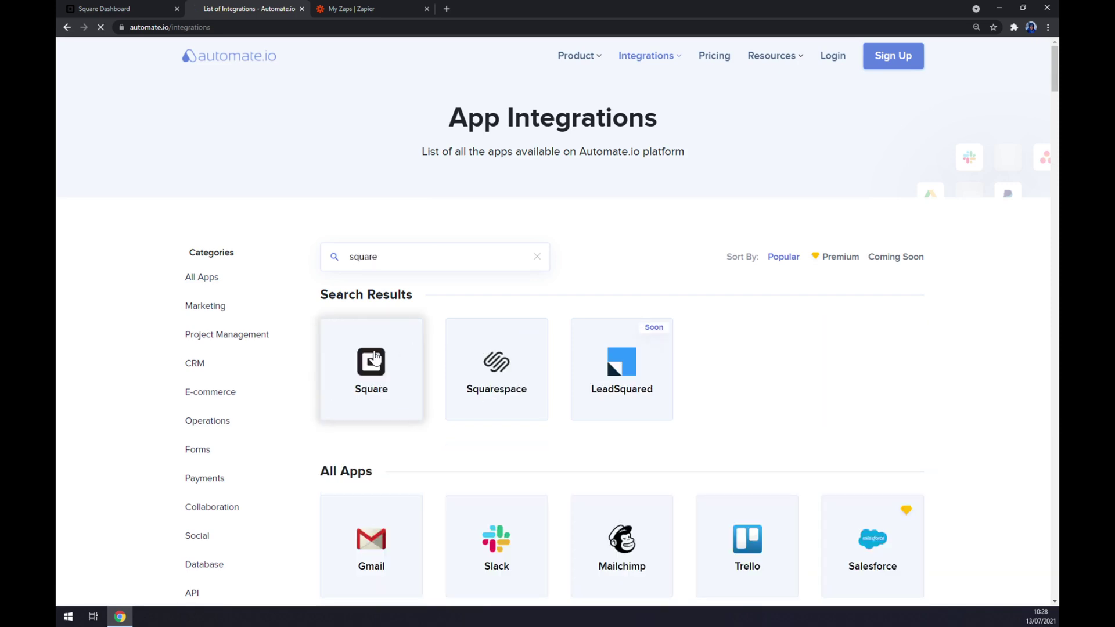
pyautogui.click(379, 355)
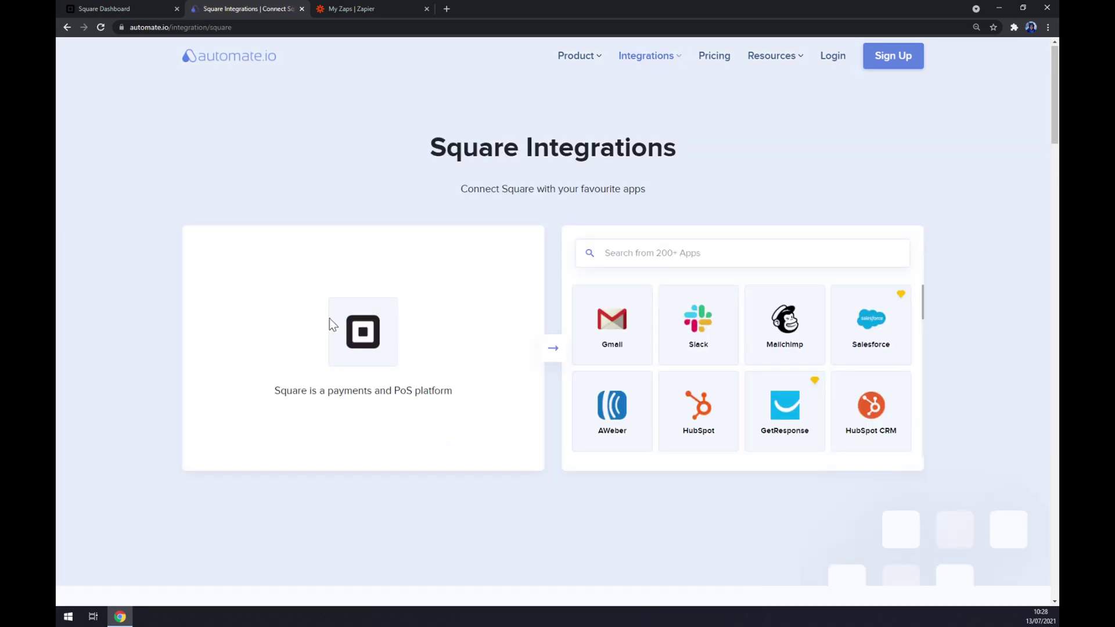
pyautogui.click(630, 254)
pyautogui.write('quick')
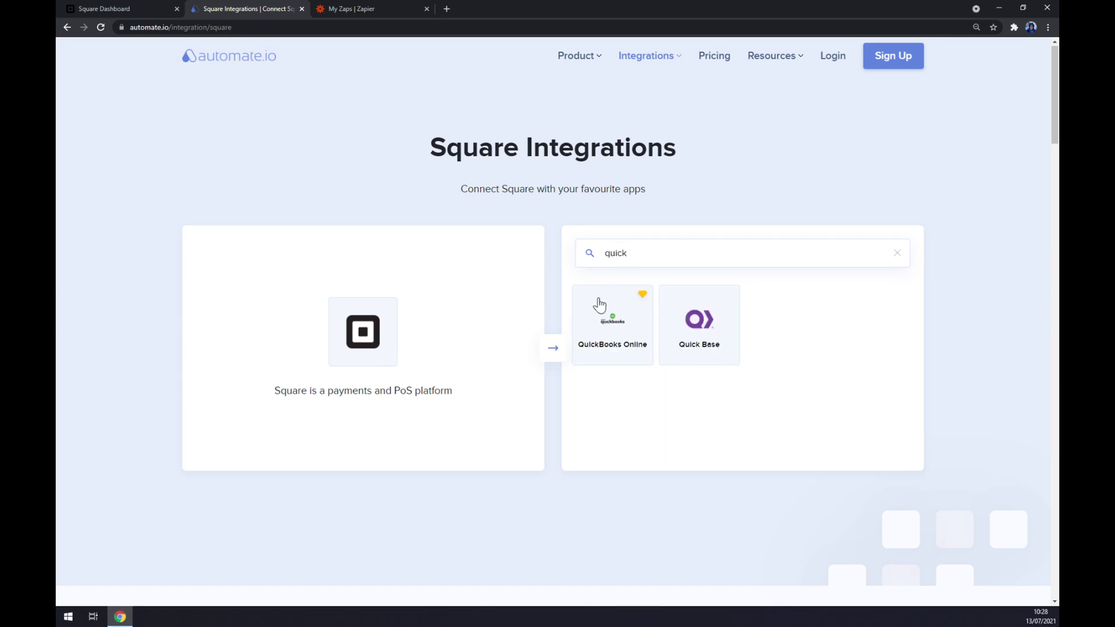
pyautogui.click(598, 302)
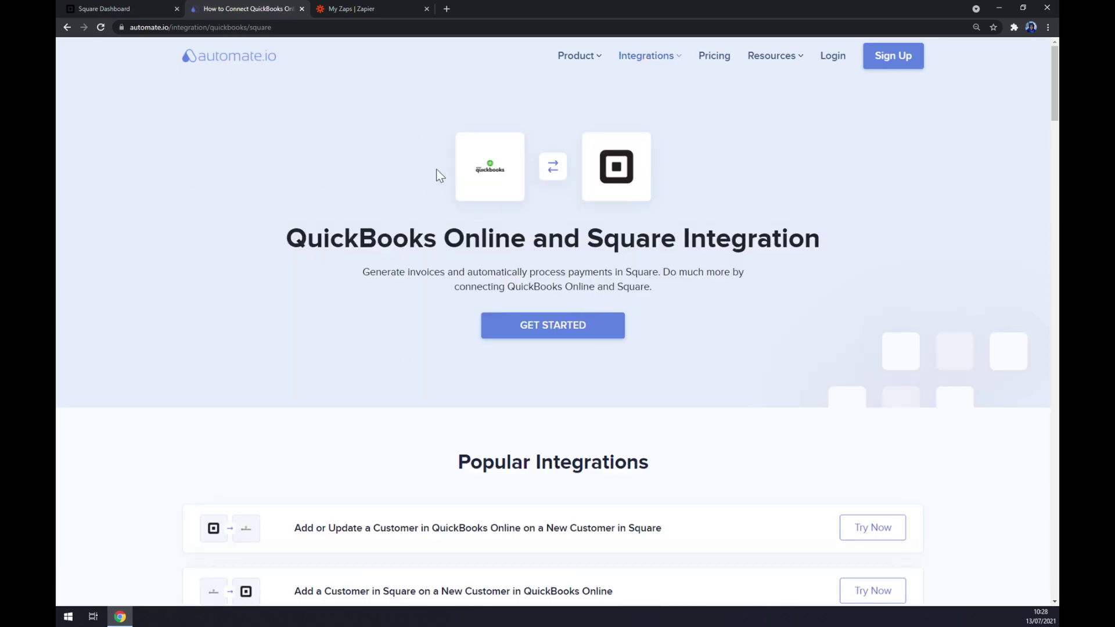
# - Browse the Triggers and Actions lists on the QuickBooks–Square integration page
pyautogui.scroll(-5, 426, 228)
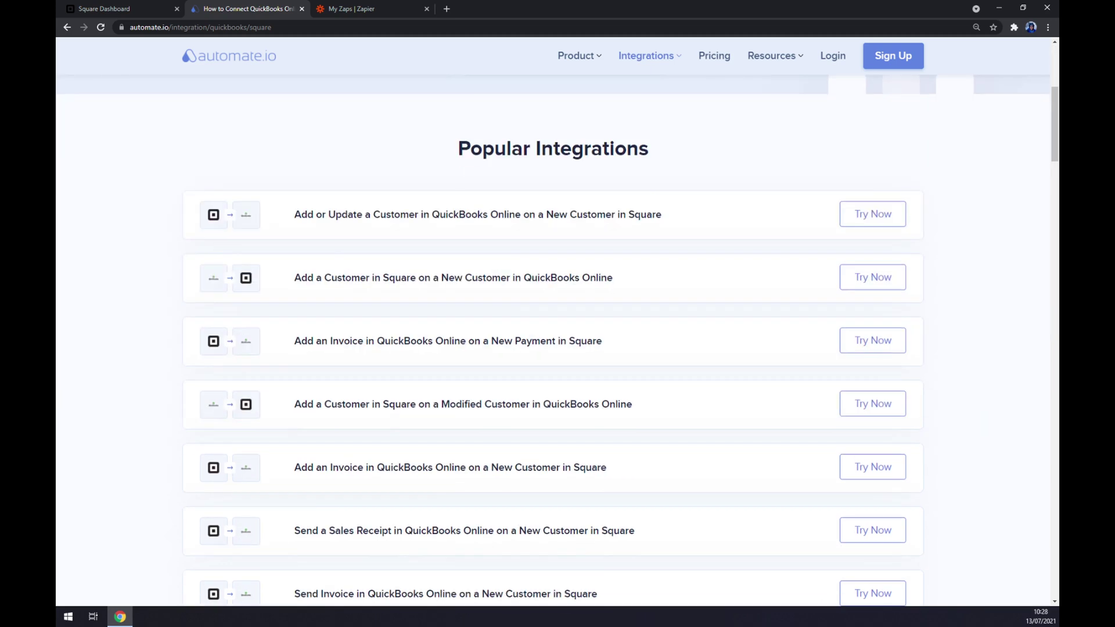
pyautogui.scroll(4, 353, 274)
pyautogui.scroll(-3, 356, 281)
pyautogui.moveTo(451, 214); pyautogui.dragTo(694, 209)
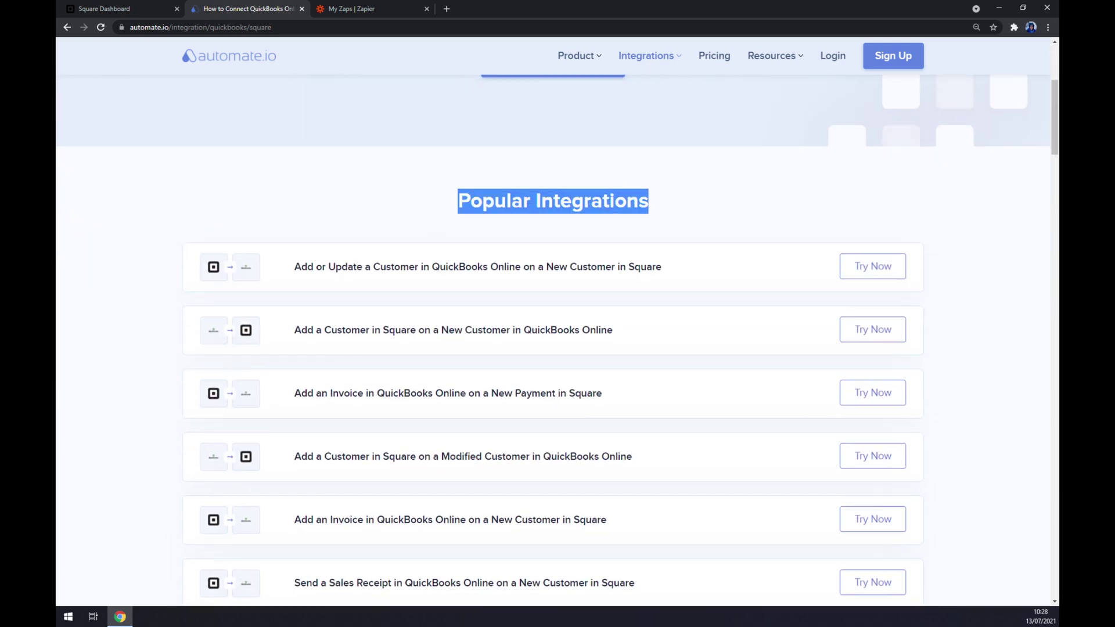
pyautogui.scroll(-4, 245, 271)
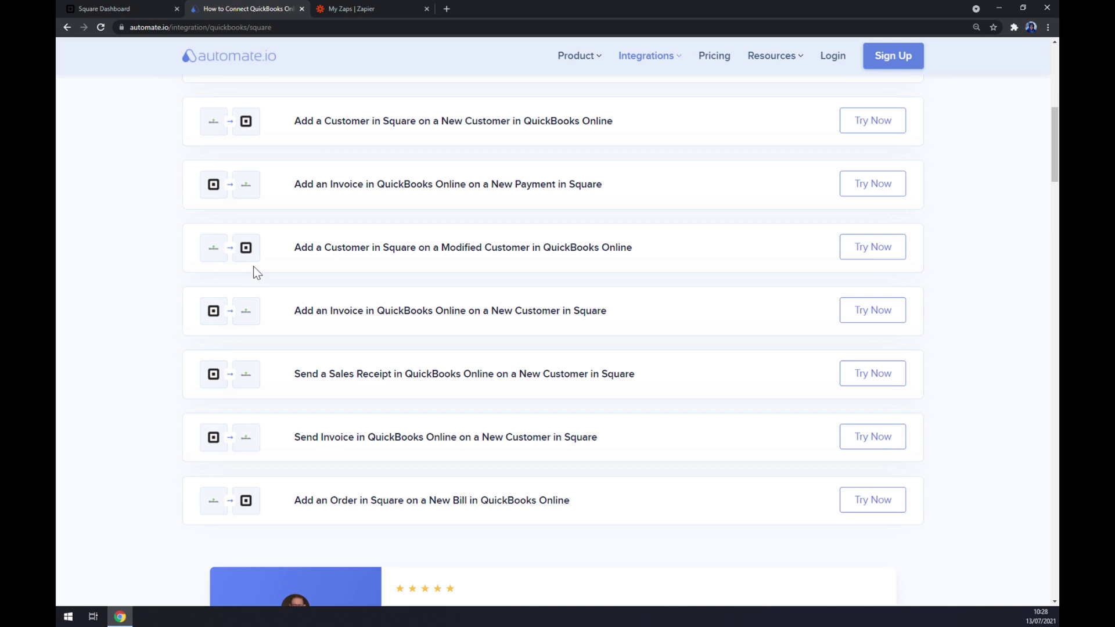
pyautogui.scroll(-10, 258, 268)
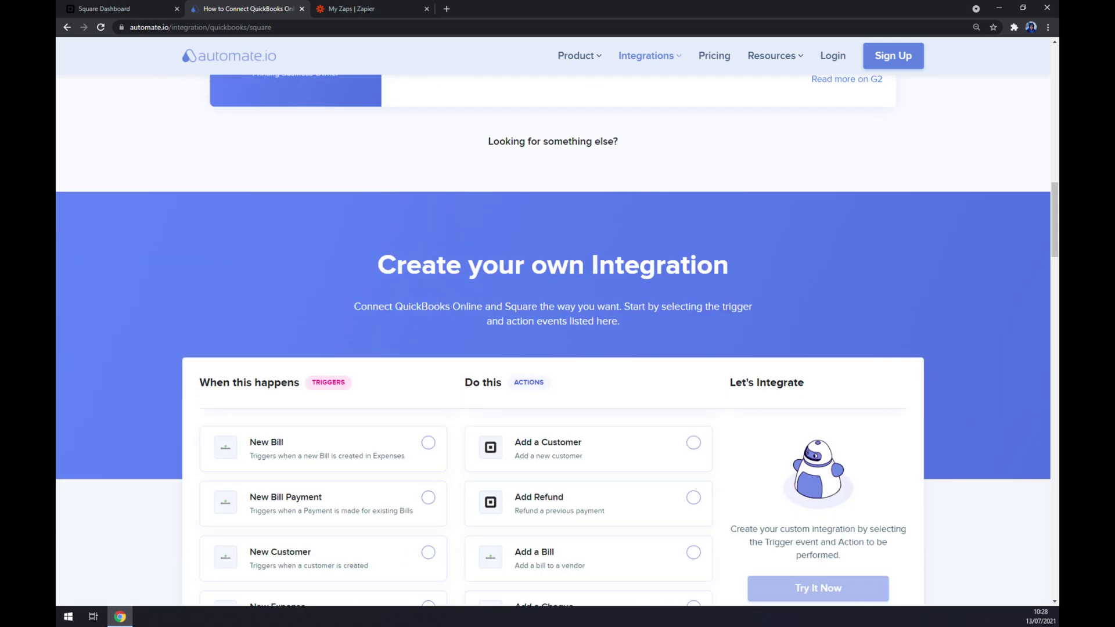
pyautogui.moveTo(378, 266); pyautogui.dragTo(778, 268)
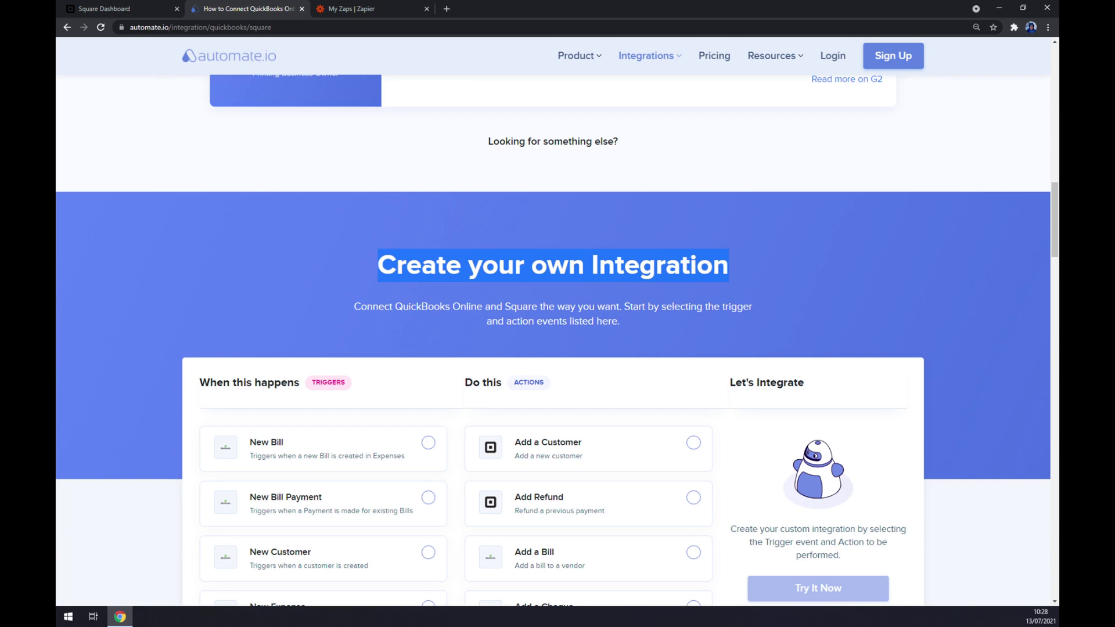
pyautogui.scroll(-2, 557, 325)
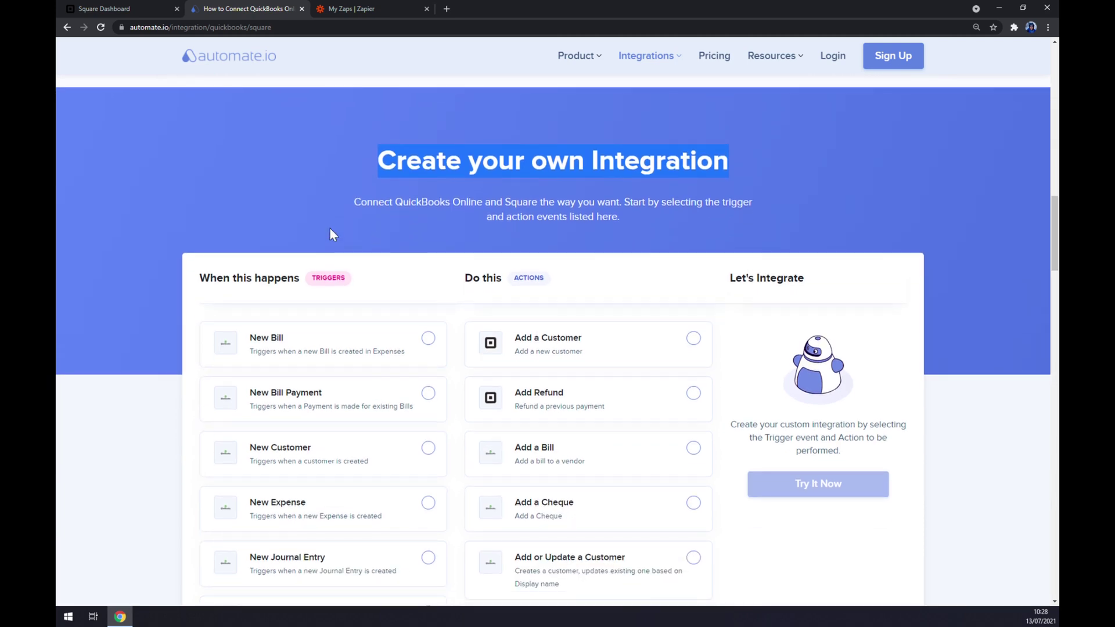
pyautogui.moveTo(370, 287); pyautogui.dragTo(306, 284)
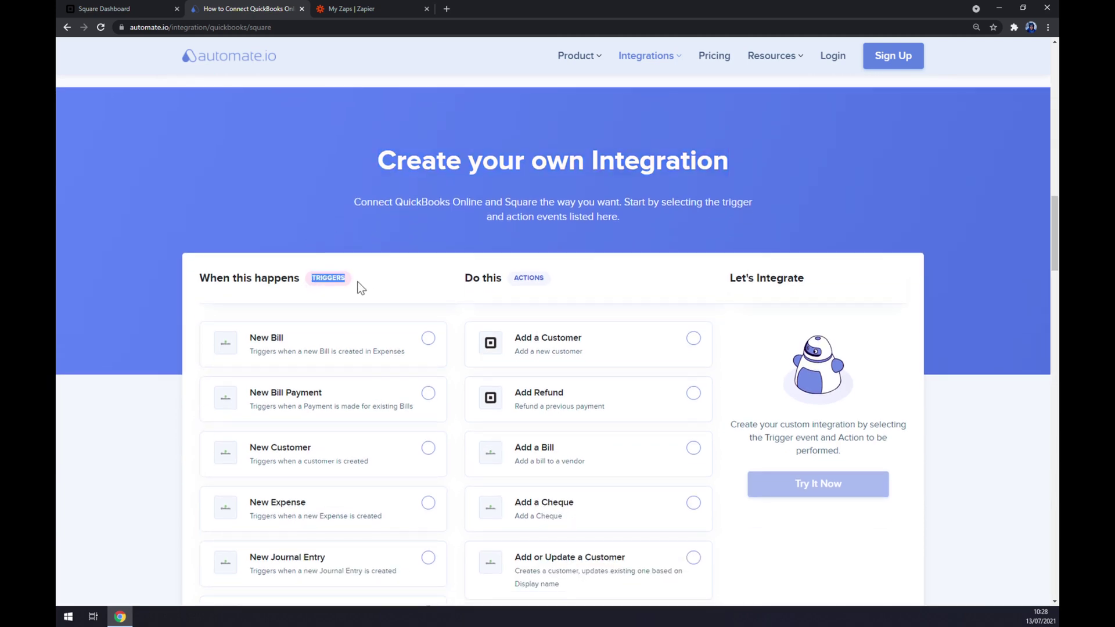
pyautogui.scroll(-5, 363, 285)
pyautogui.scroll(-7, 364, 286)
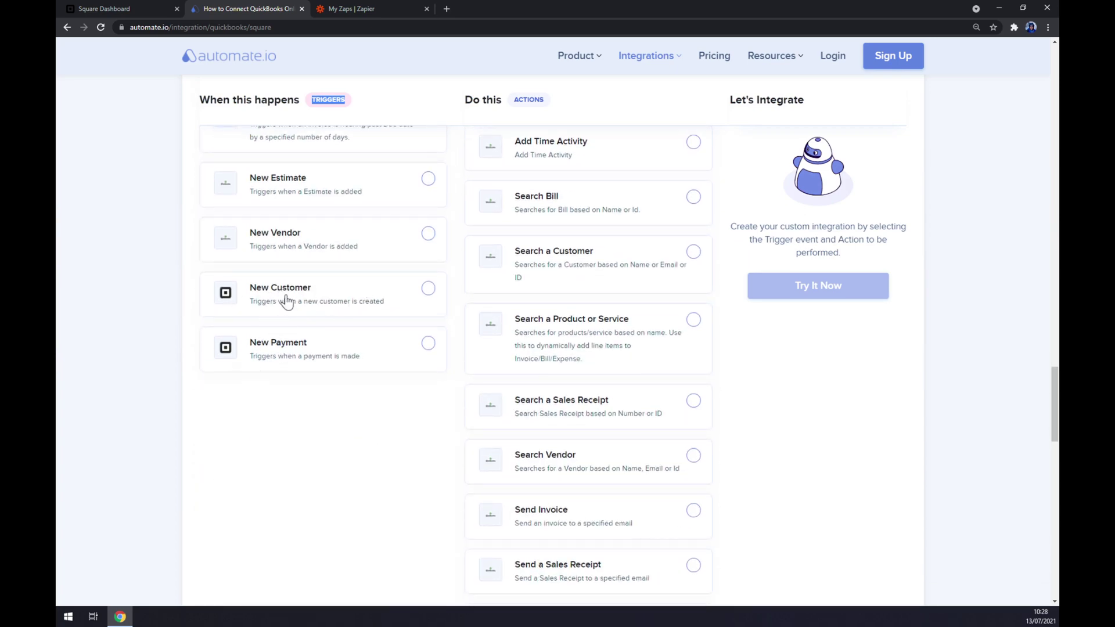
pyautogui.click(386, 303)
pyautogui.scroll(20, 629, 361)
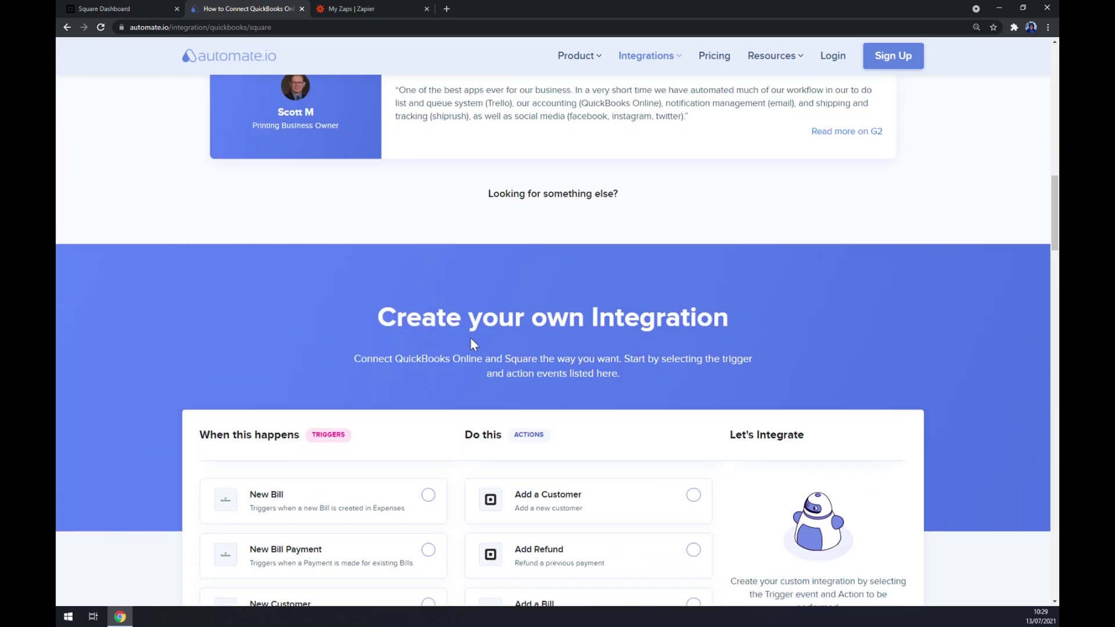
pyautogui.doubleClick(561, 435)
pyautogui.scroll(-6, 560, 418)
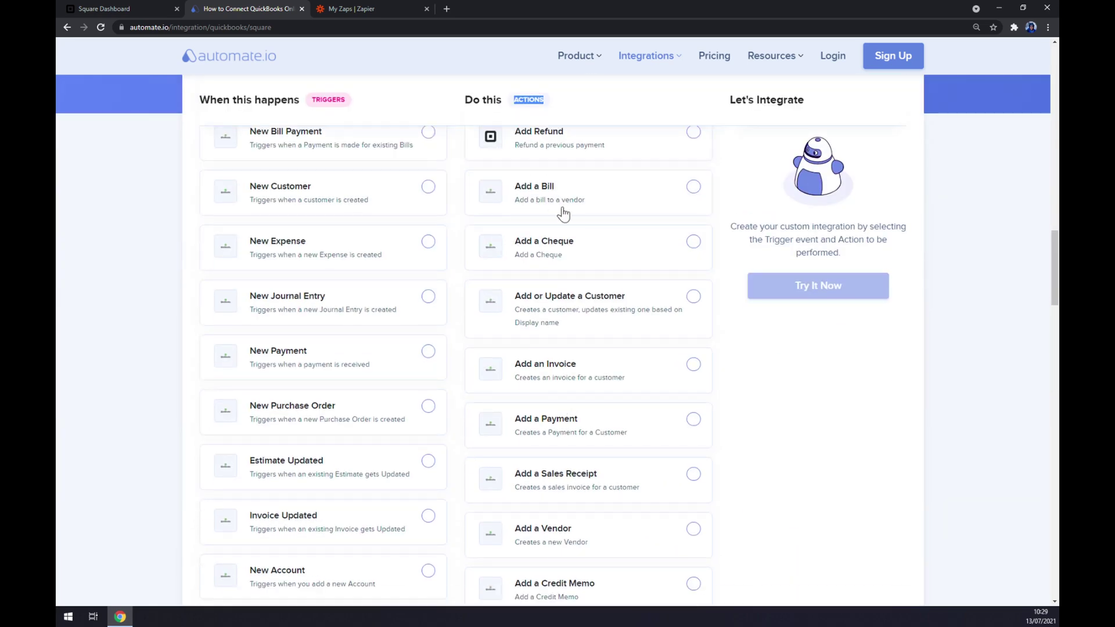
pyautogui.scroll(-10, 590, 244)
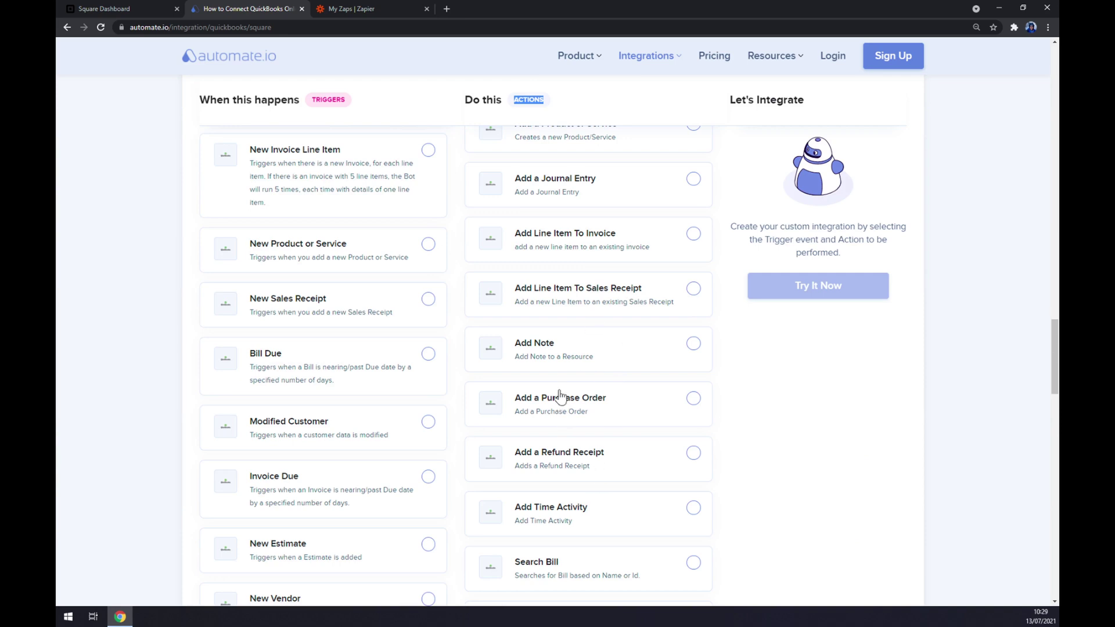
pyautogui.scroll(10, 560, 393)
pyautogui.scroll(3, 545, 332)
# - Select Add a Bill under Do this as the integration's action
pyautogui.click(552, 244)
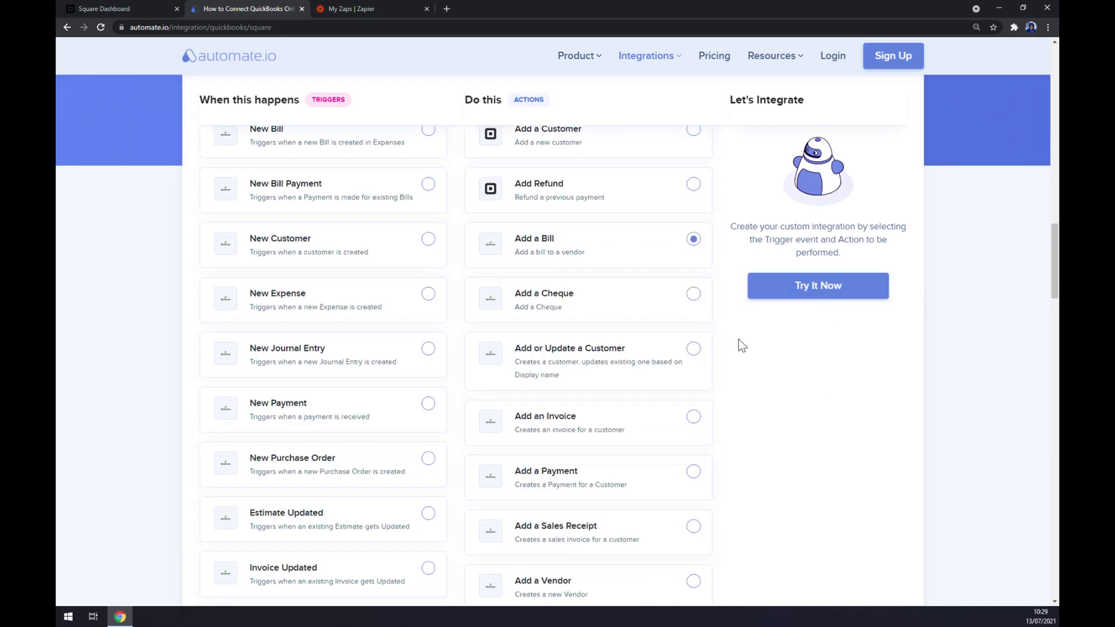
pyautogui.scroll(3, 461, 443)
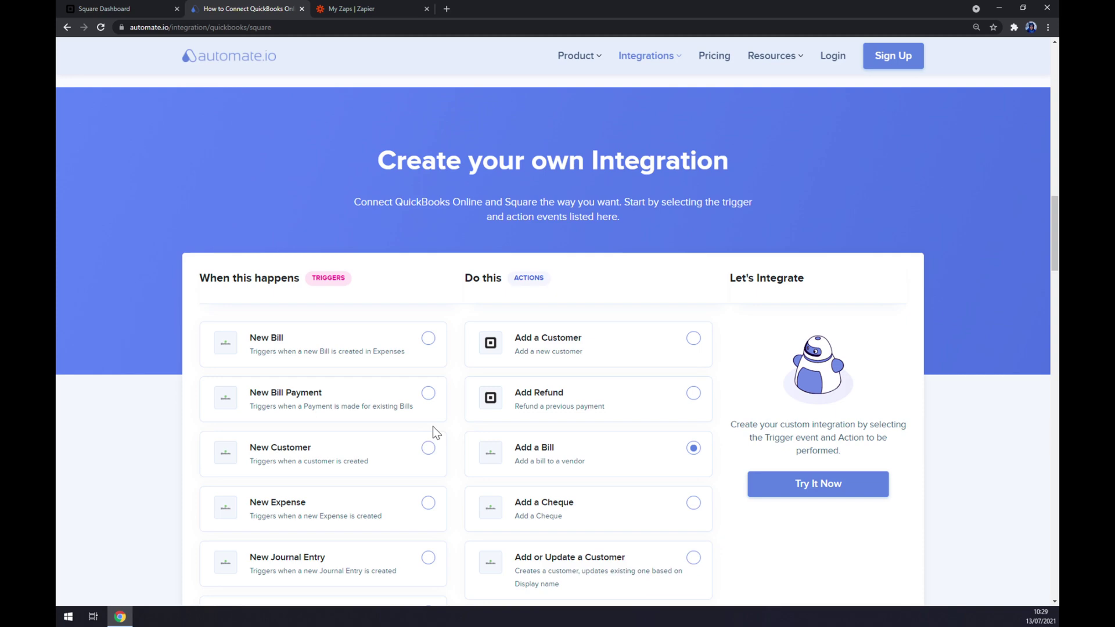
pyautogui.scroll(10, 433, 349)
# - Close the 'Just takes 30 seconds' popup and switch to the My Zaps | Zapier tab
pyautogui.click(704, 219)
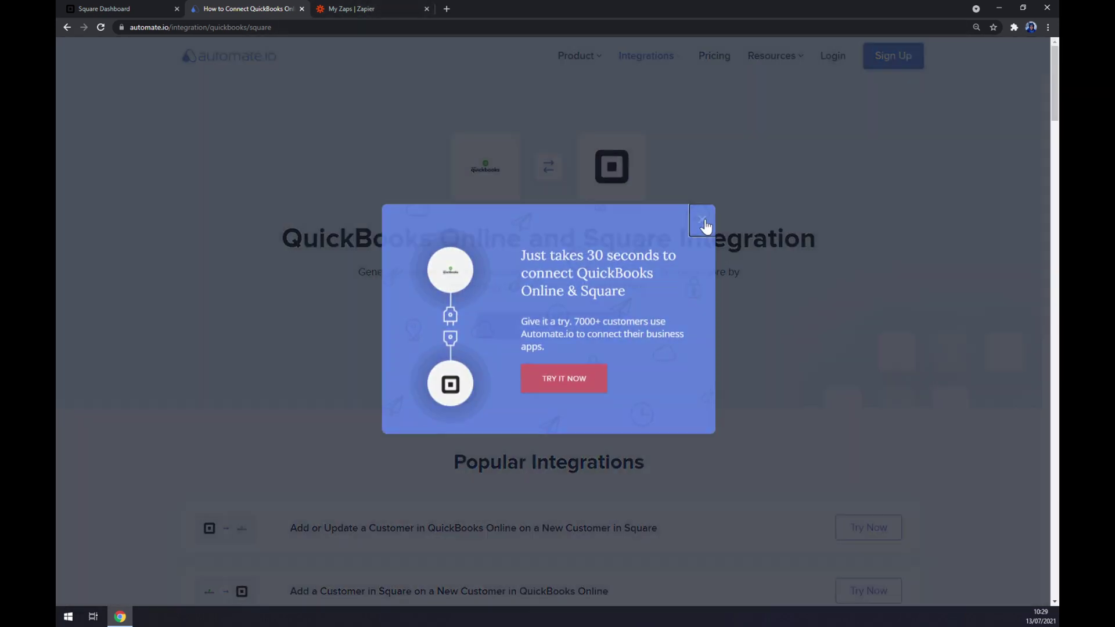
pyautogui.click(383, 7)
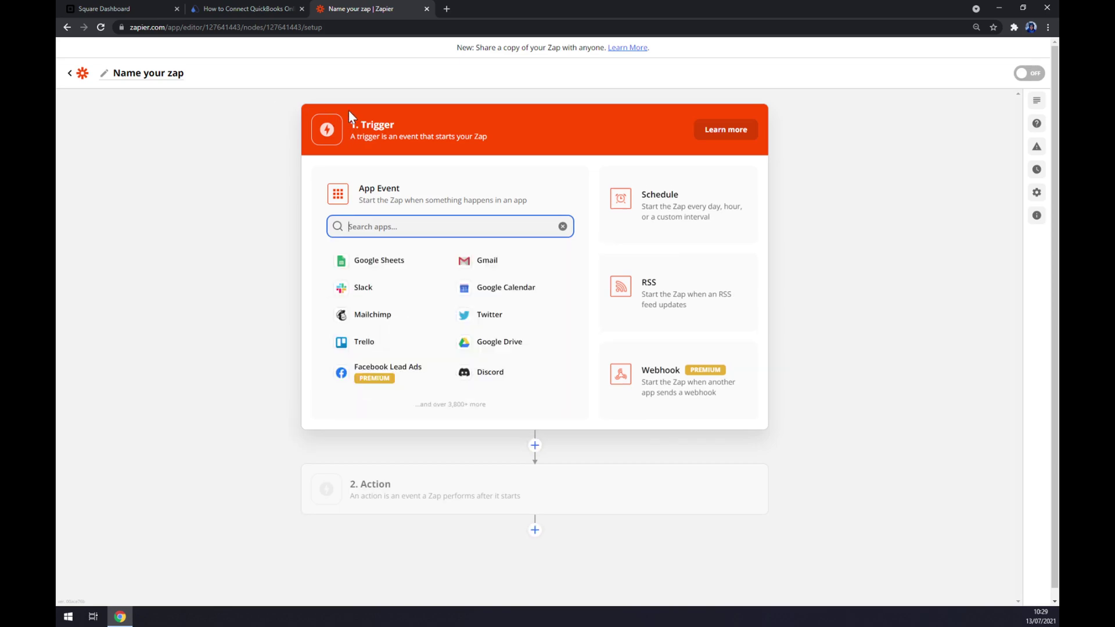
# - Make Square's New Transaction event the zap's trigger
pyautogui.moveTo(349, 115); pyautogui.dragTo(516, 154)
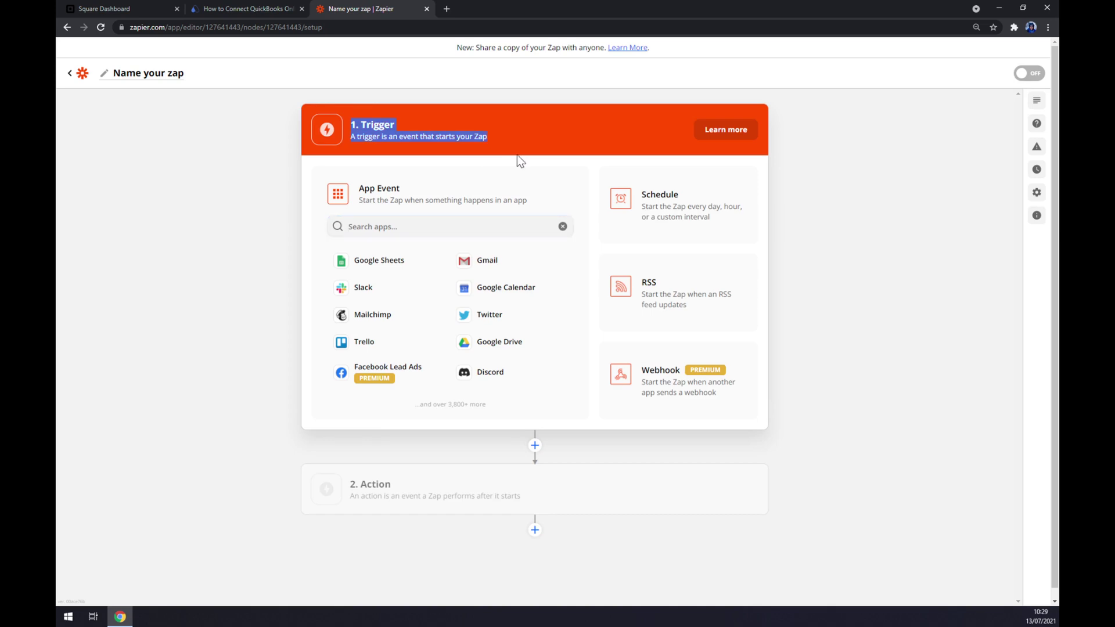
pyautogui.click(349, 226)
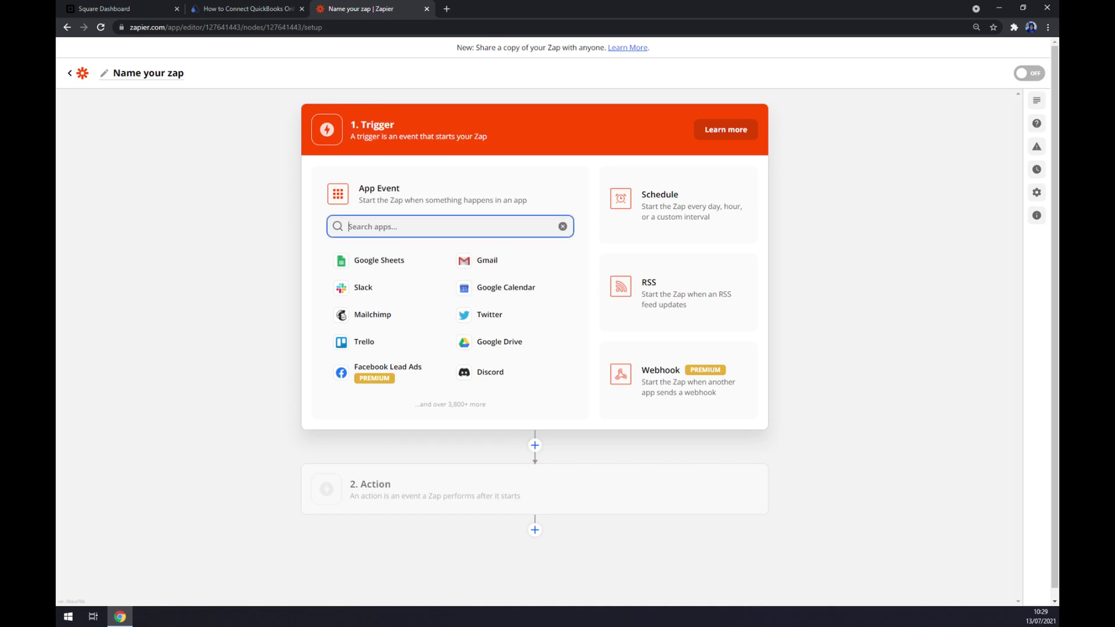
pyautogui.write('square')
pyautogui.click(374, 259)
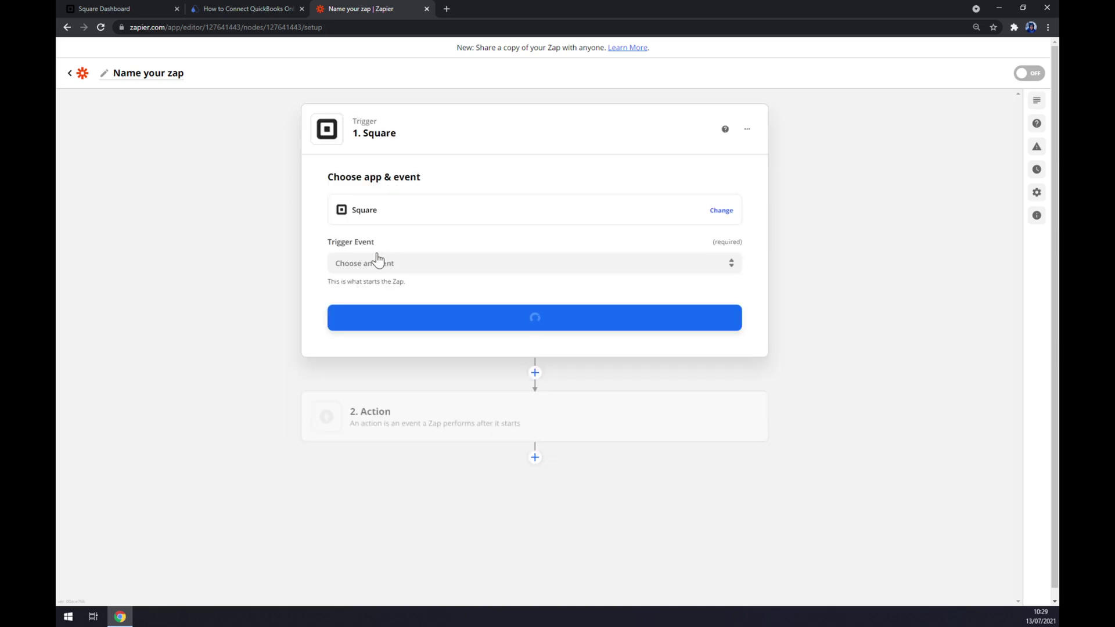
pyautogui.click(378, 263)
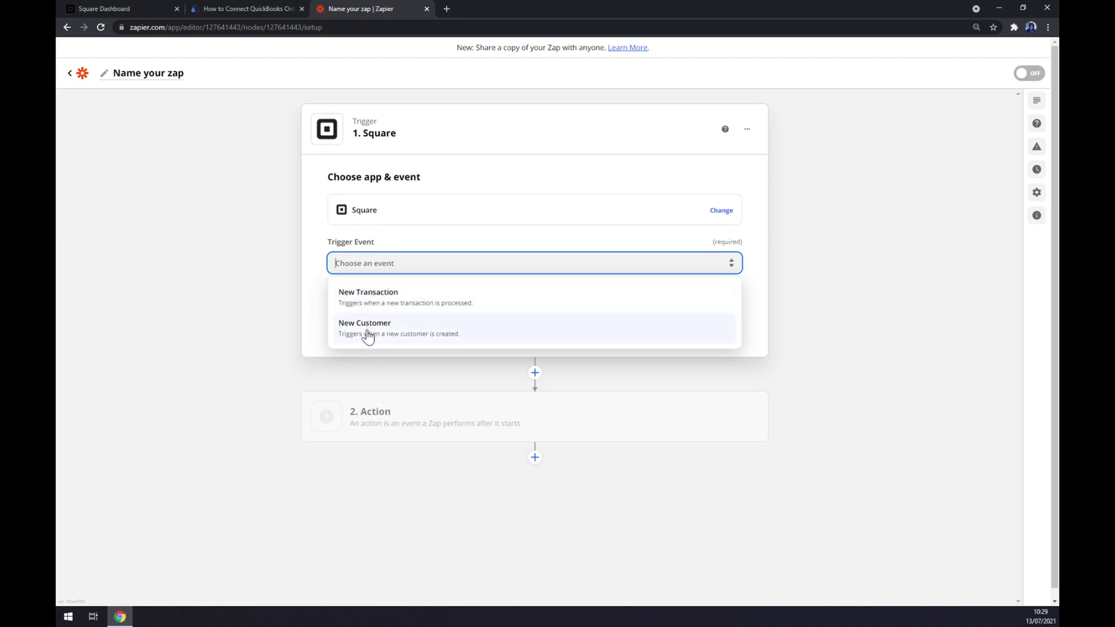
pyautogui.click(368, 302)
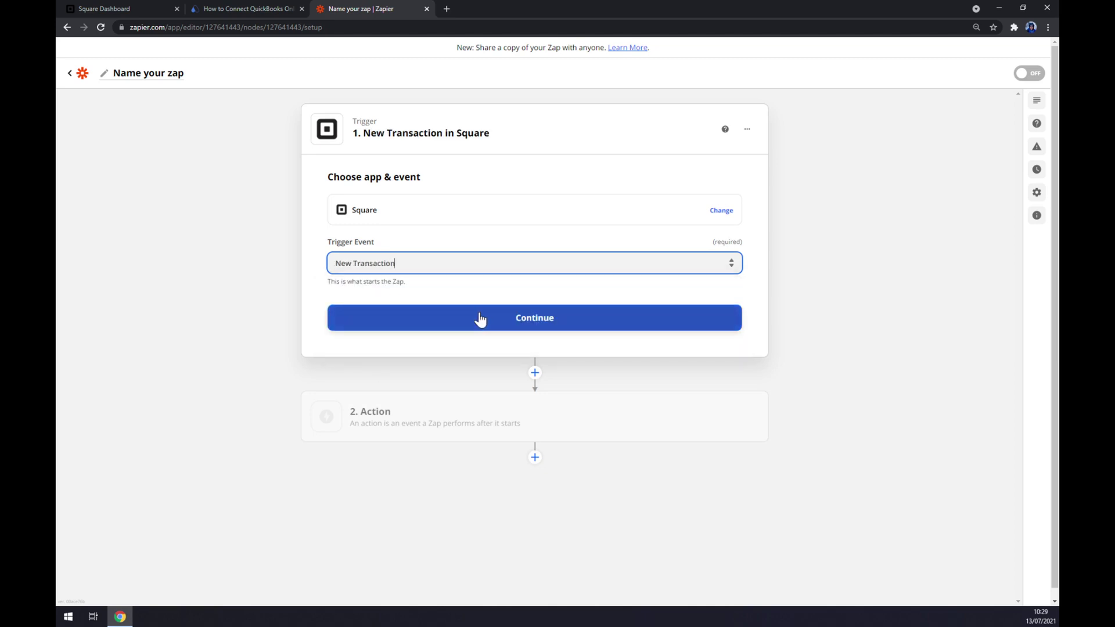
pyautogui.click(480, 319)
# - Choose the connected Square account and set the trigger location to MStone
pyautogui.click(366, 245)
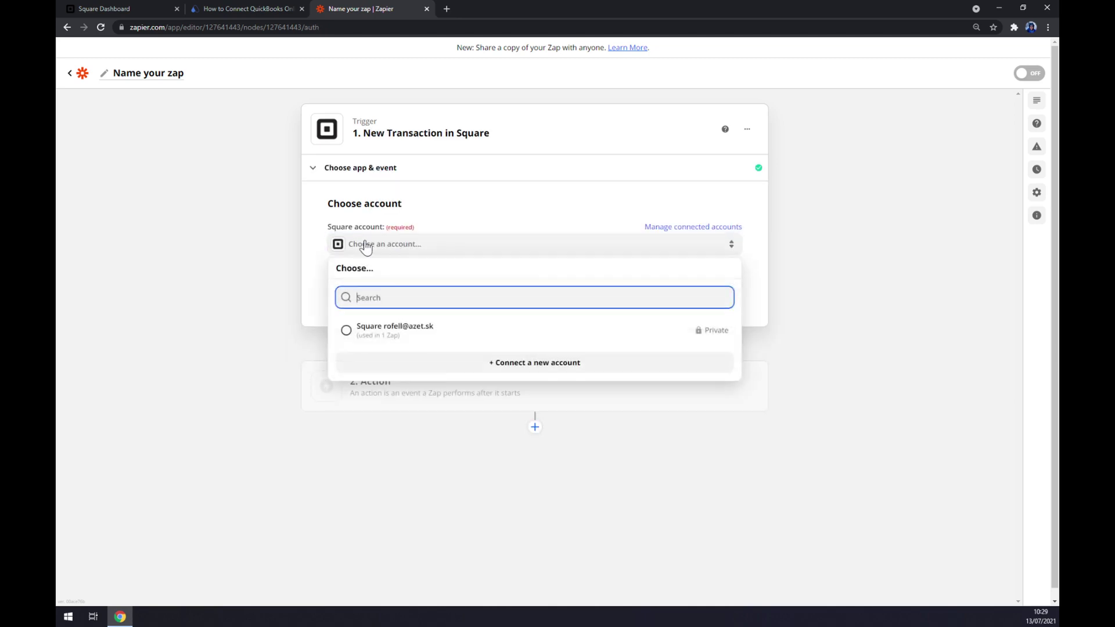
pyautogui.click(384, 341)
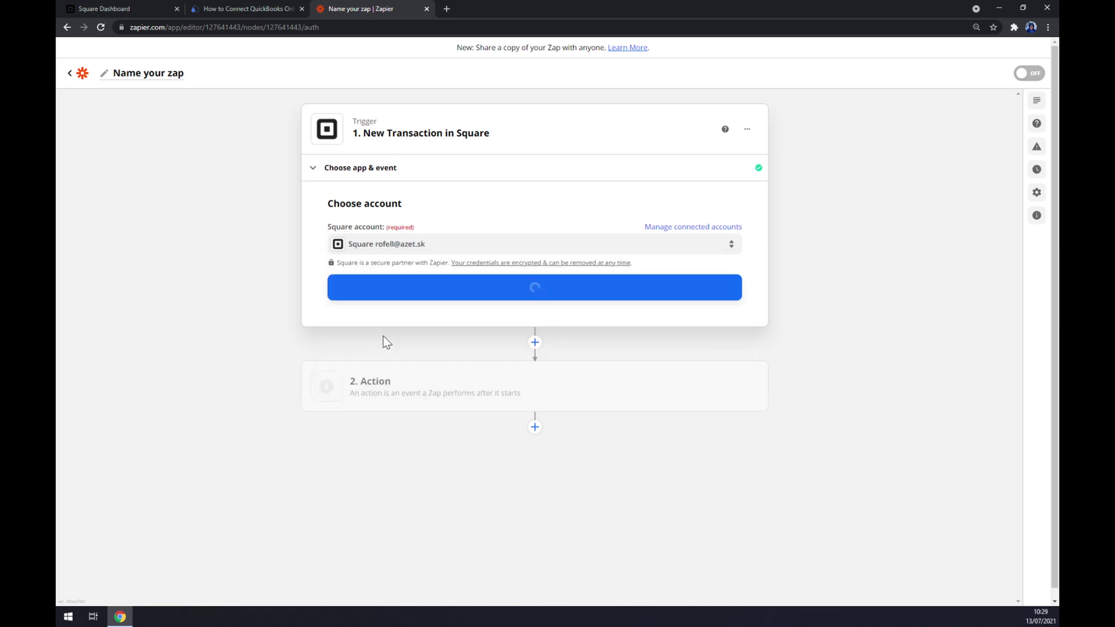
pyautogui.click(428, 299)
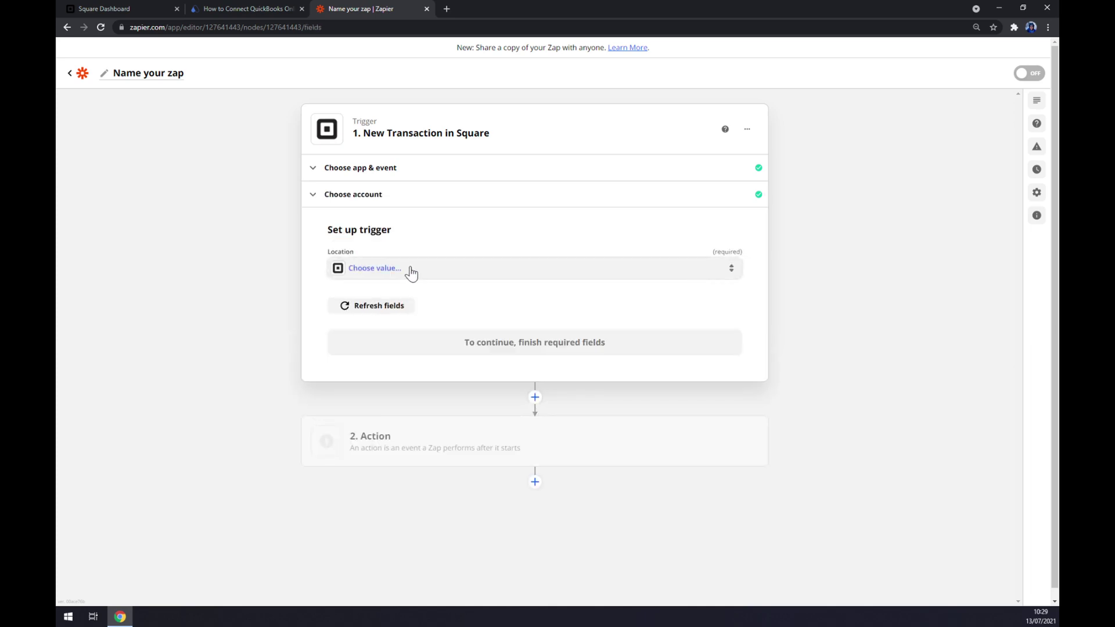
pyautogui.click(411, 270)
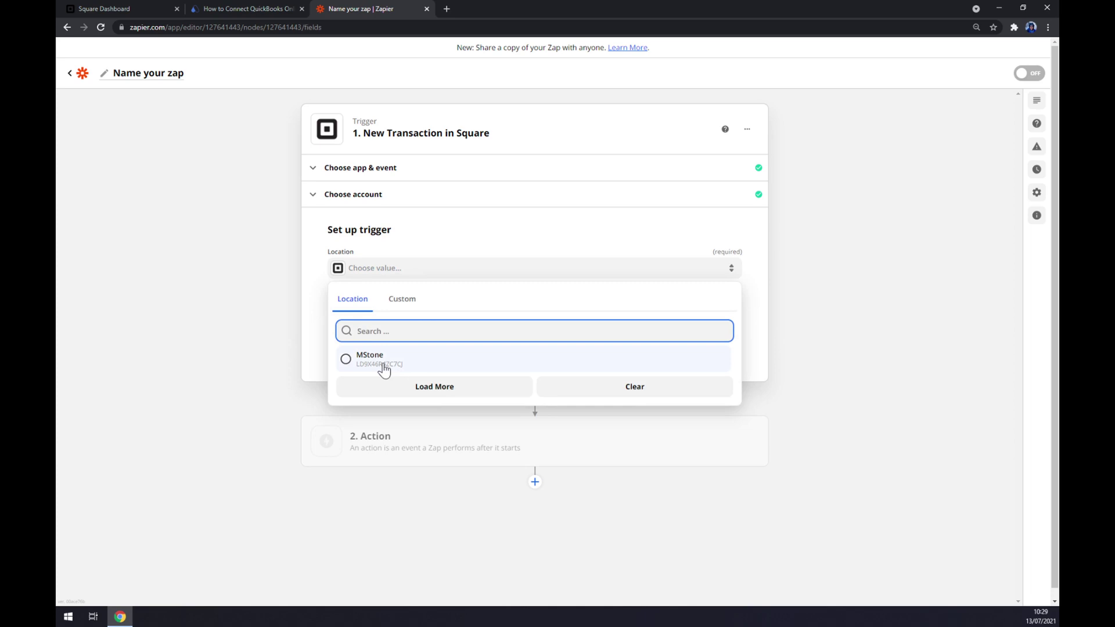
pyautogui.click(384, 369)
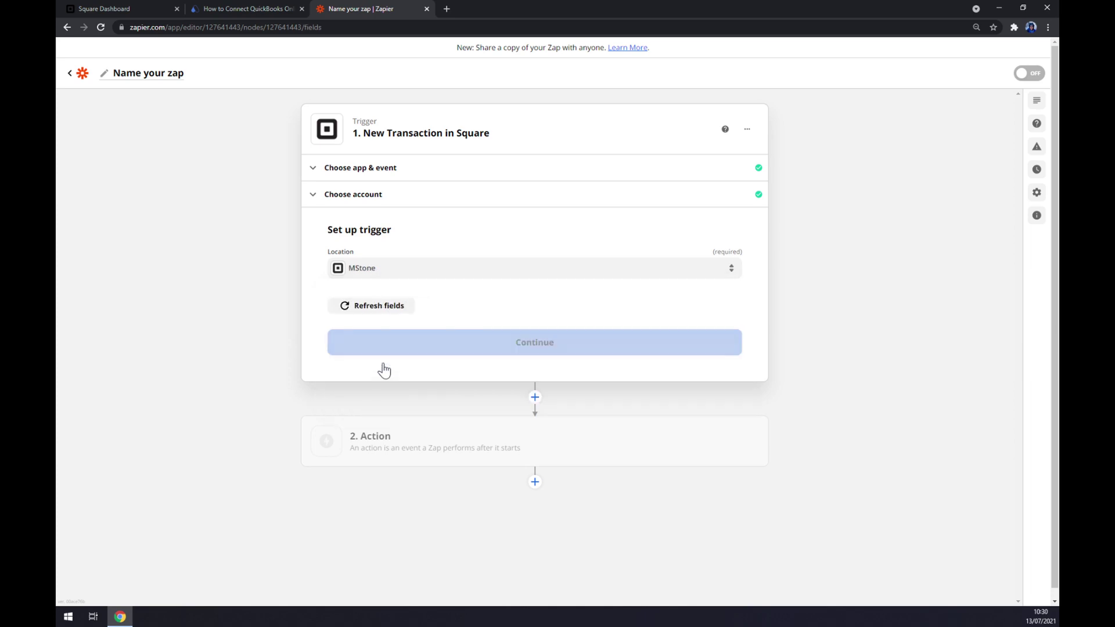
pyautogui.click(423, 346)
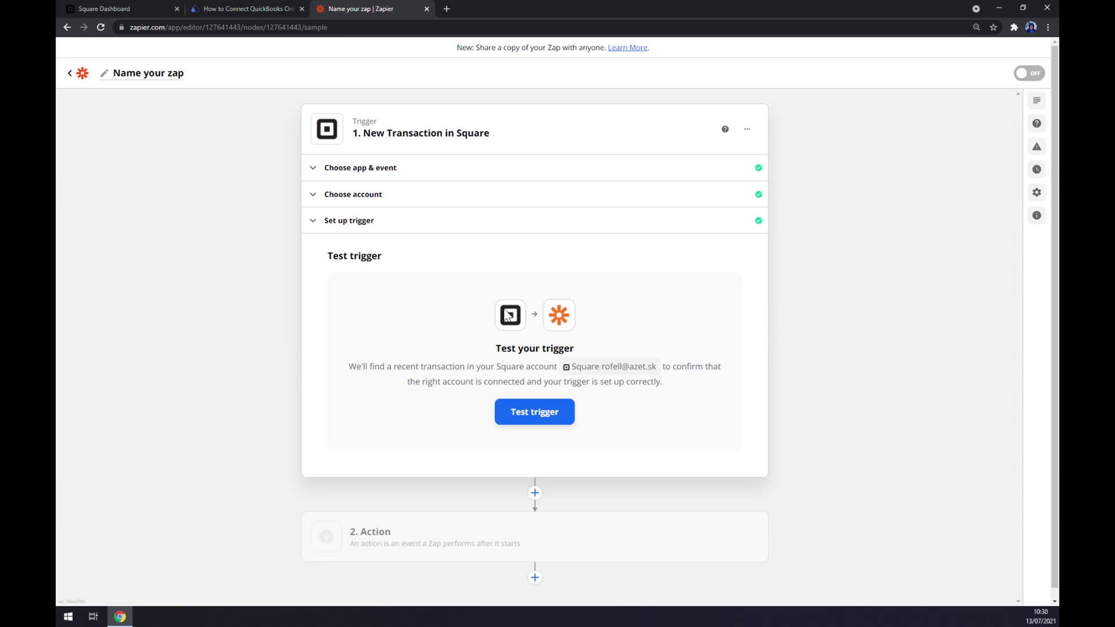
# - Set the action to QuickBooks Online with the Create Product/Service event
pyautogui.click(449, 539)
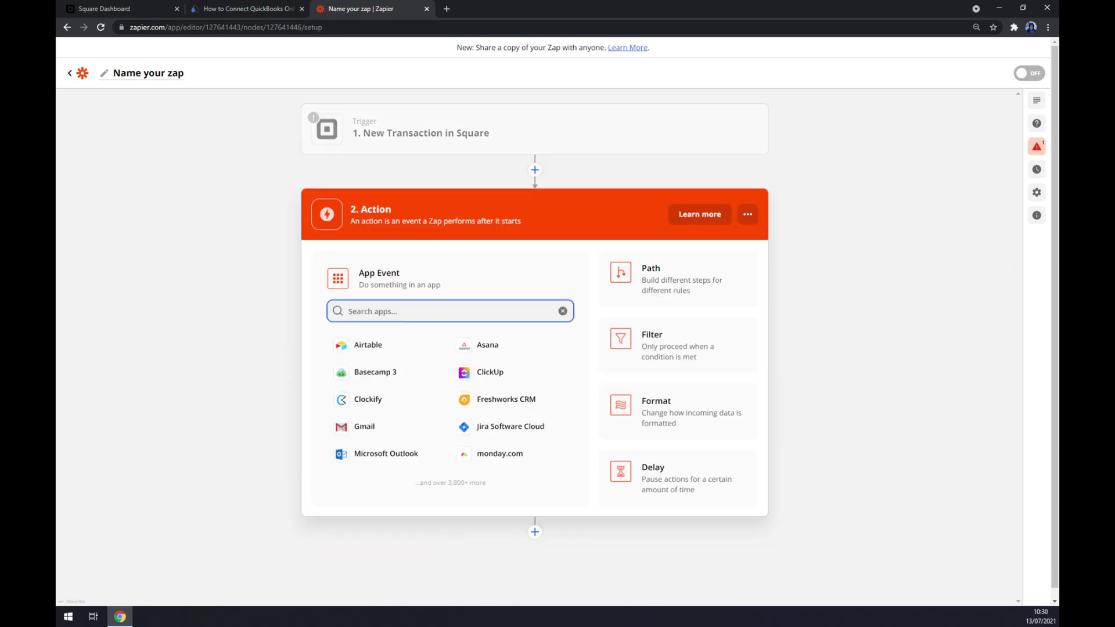
pyautogui.write('quck')
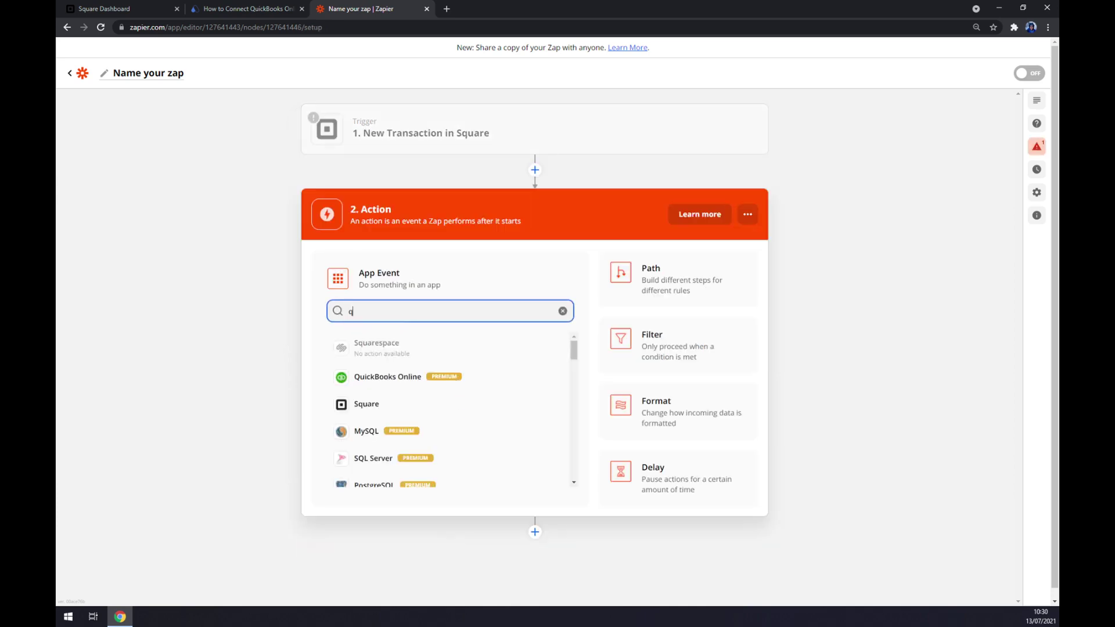
pyautogui.press('BackSpace')
pyautogui.press('BackSpace')
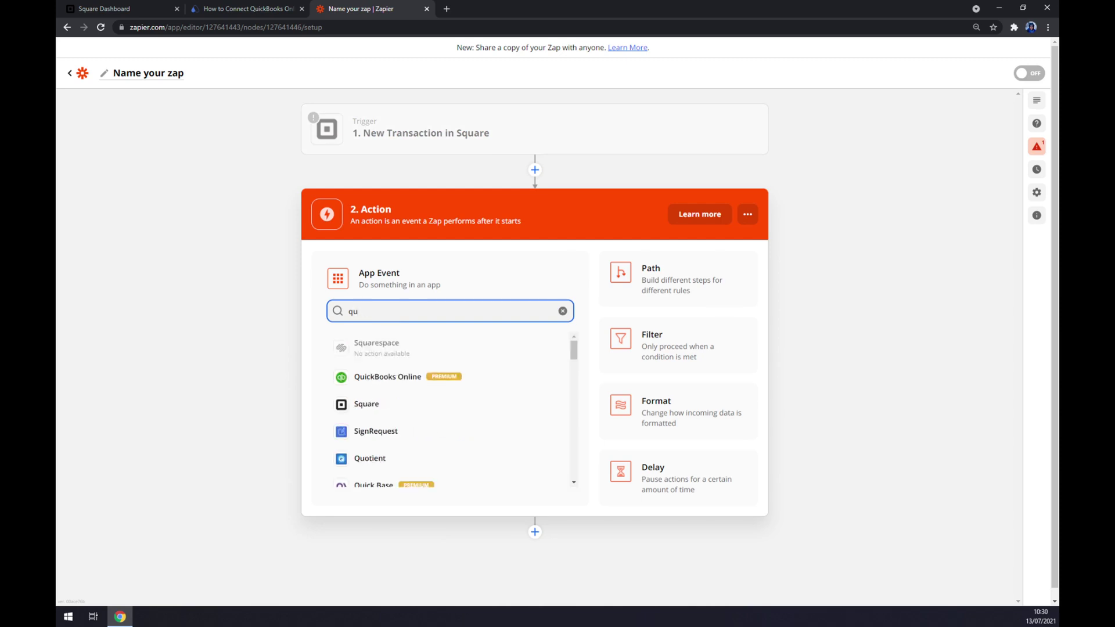
pyautogui.click(386, 377)
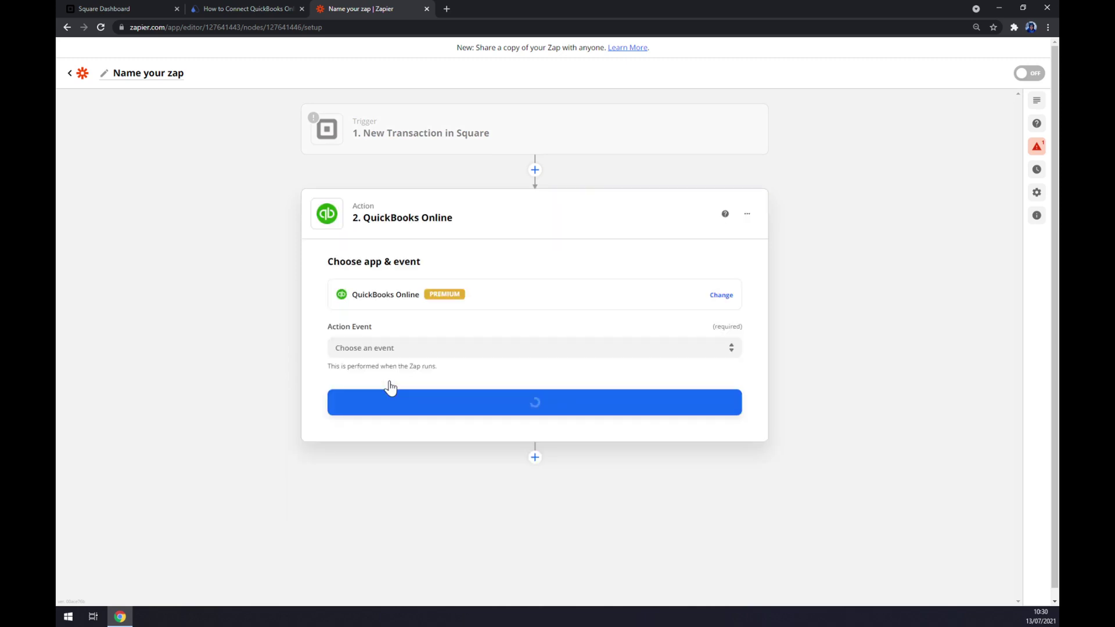
pyautogui.scroll(-3, 385, 451)
pyautogui.scroll(3, 356, 451)
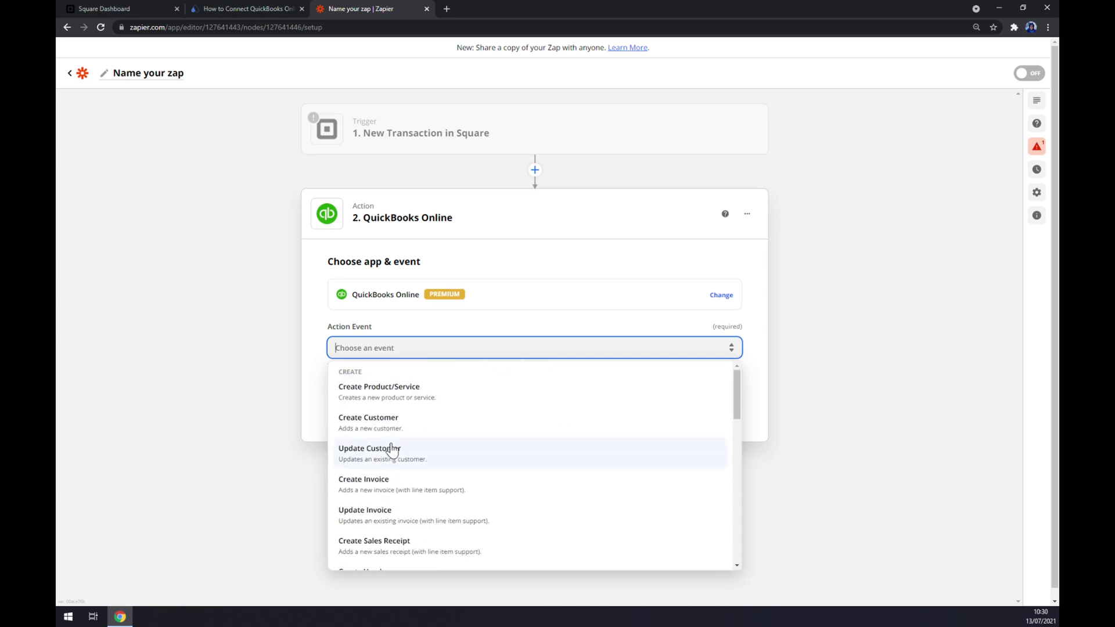
pyautogui.click(366, 393)
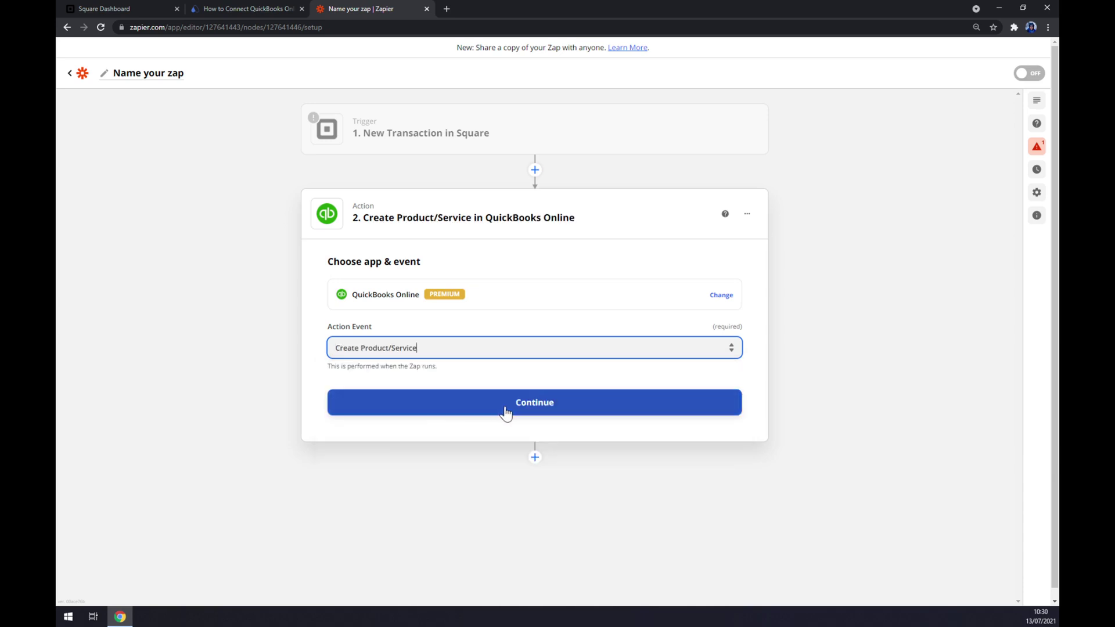
pyautogui.click(505, 410)
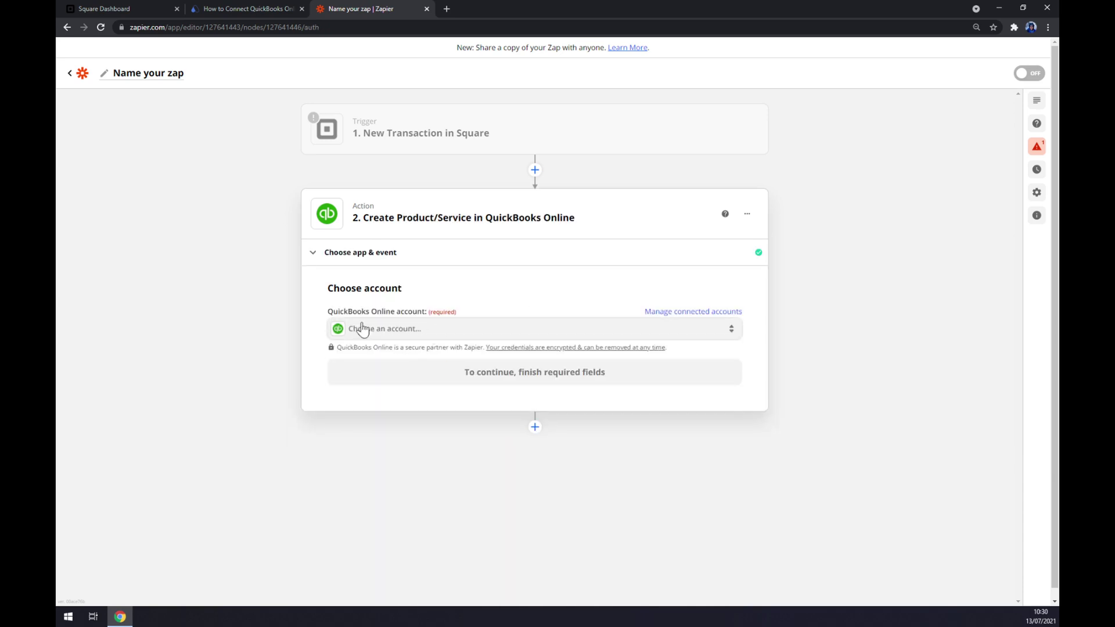